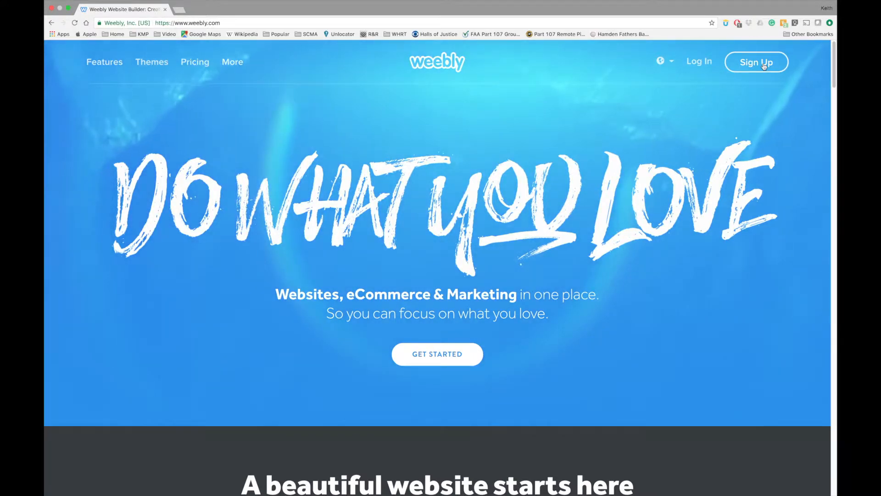
Step: Open the Sign Up form from the Weebly homepage header
left_click(761, 64)
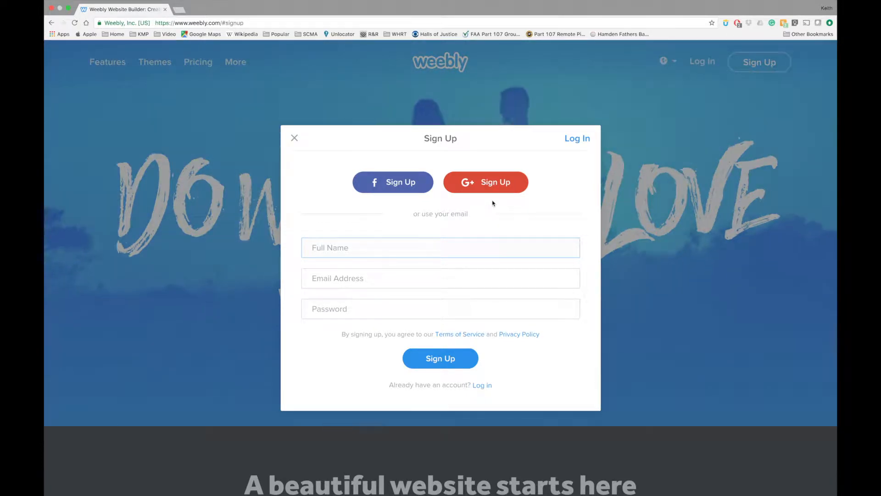
Step: Close Sign Up, log in with the account email and password, then choose Not Now for selling online
left_click(294, 137)
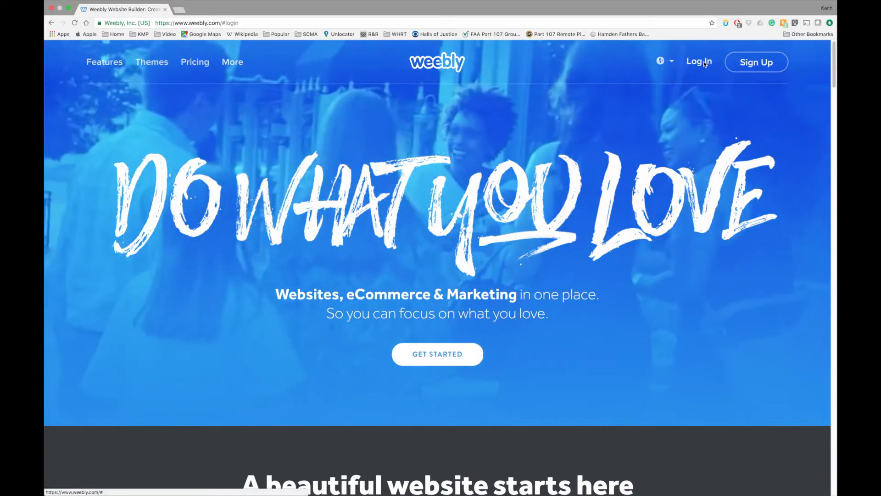
left_click(702, 62)
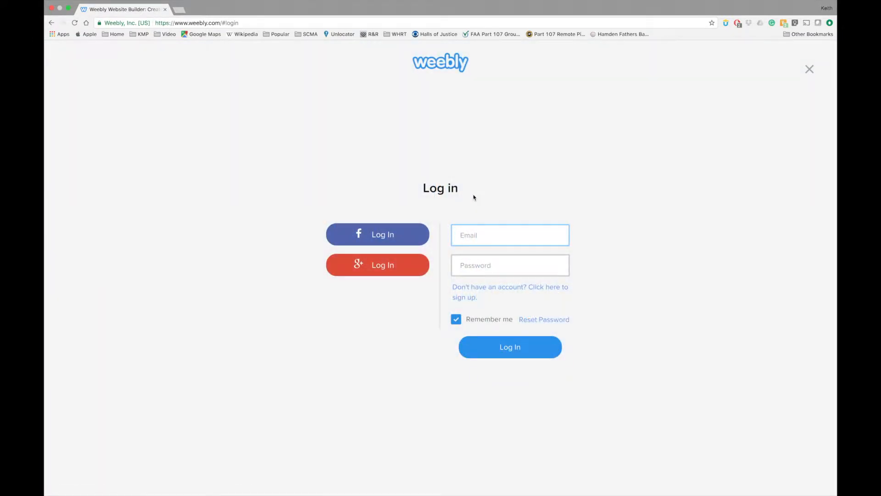
type("zdrojowy")
type("k")
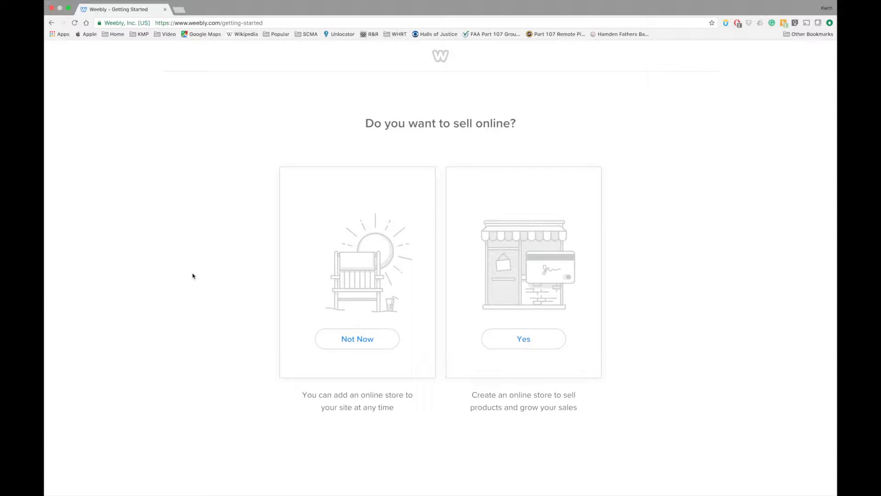
left_click(344, 338)
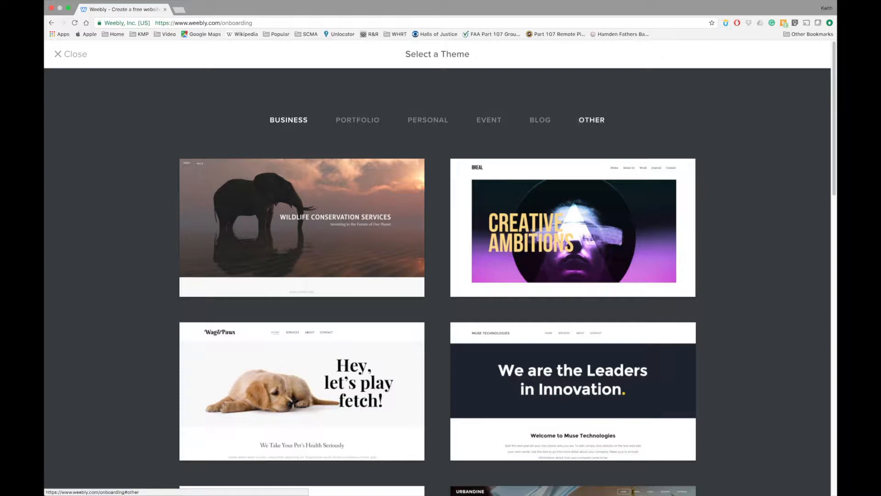
Step: Browse the Portfolio themes and preview, then close, the Oikos theme
scroll(444, 176, "down", 2)
scroll(444, 176, "down", 6)
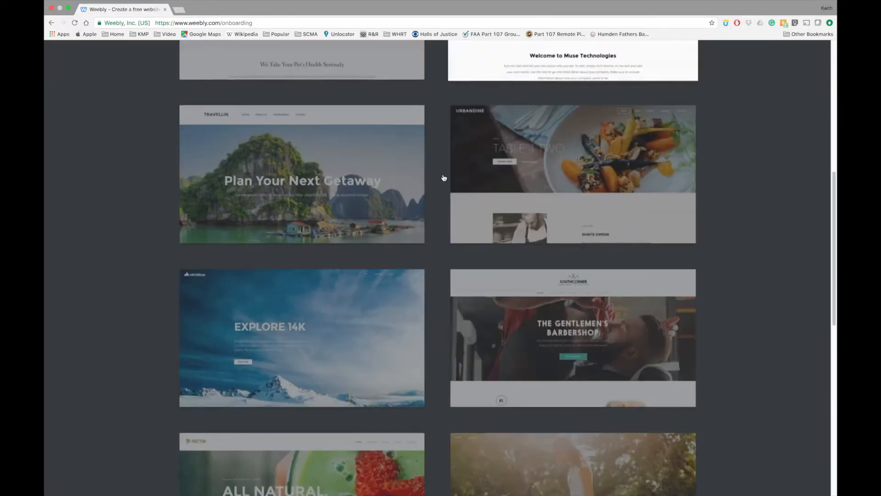
scroll(442, 177, "up", 9)
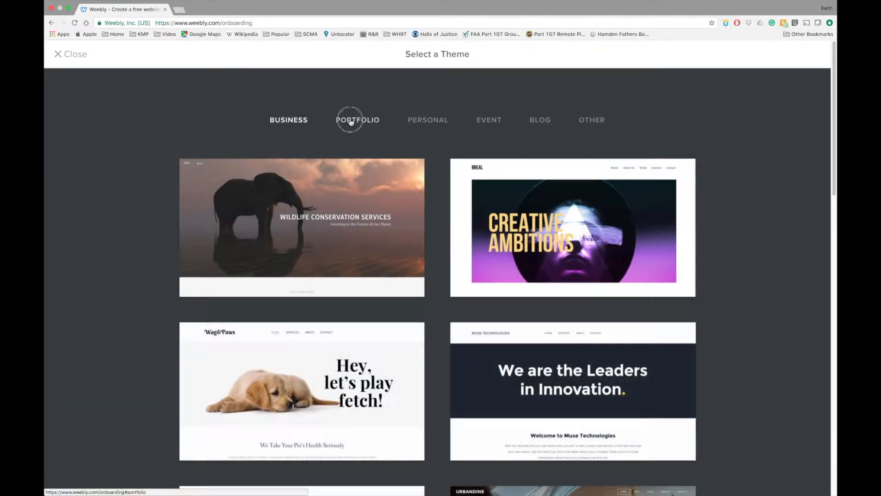
left_click(351, 121)
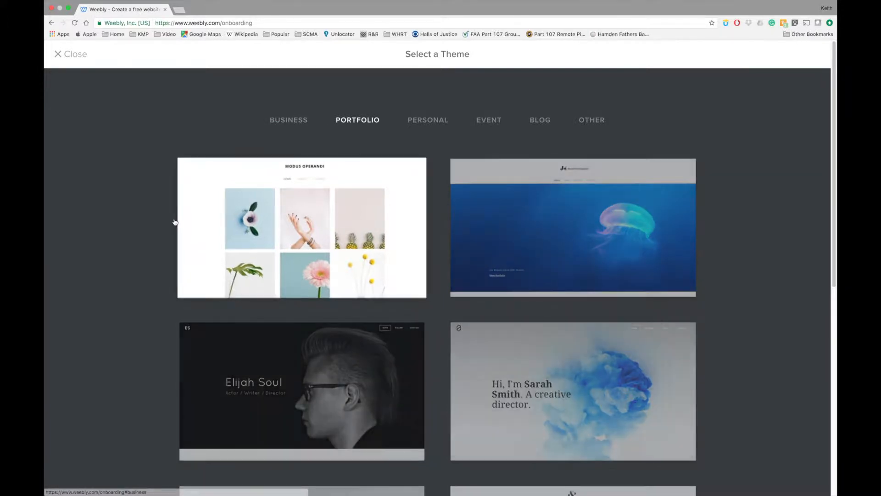
scroll(172, 222, "down", 3)
scroll(171, 223, "down", 5)
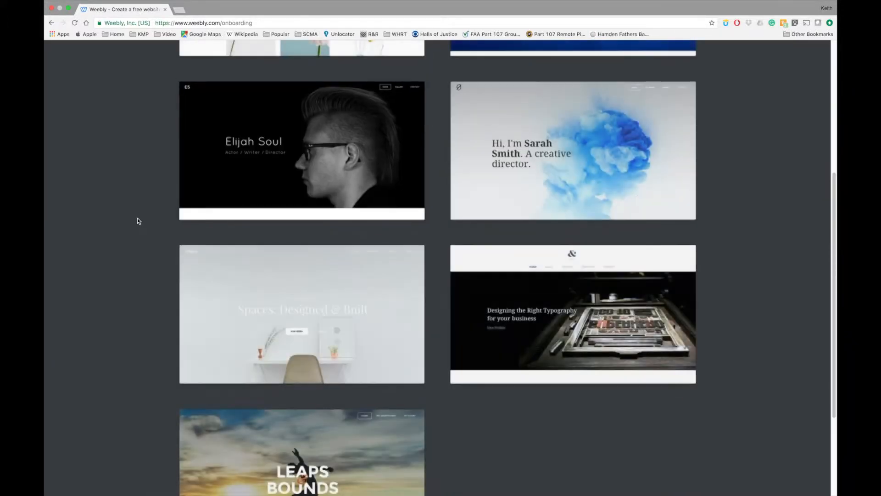
left_click(363, 158)
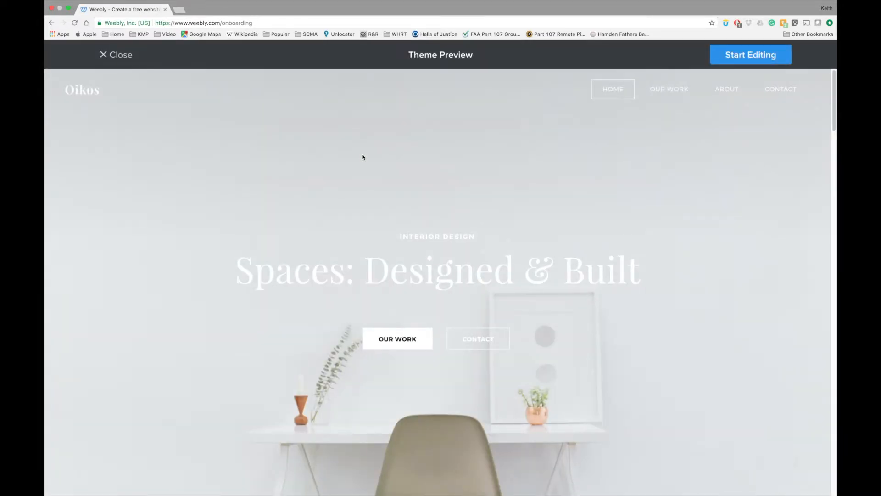
scroll(363, 157, "down", 10)
scroll(363, 158, "up", 10)
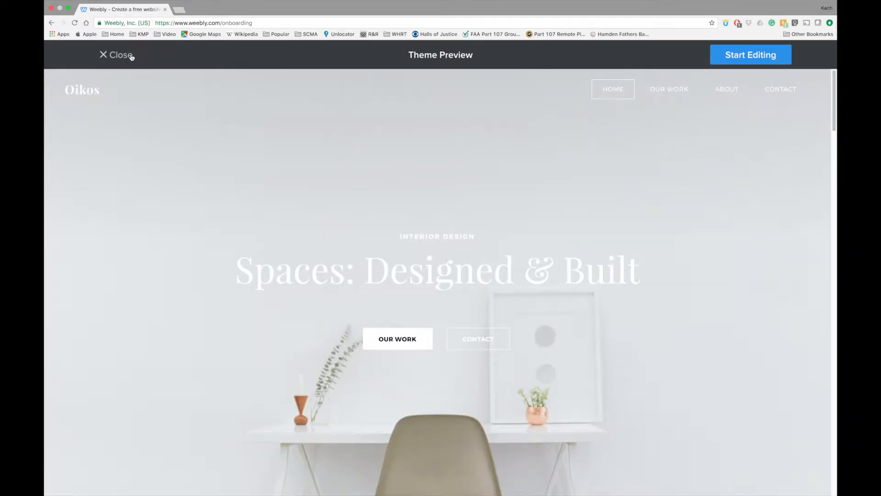
left_click(131, 56)
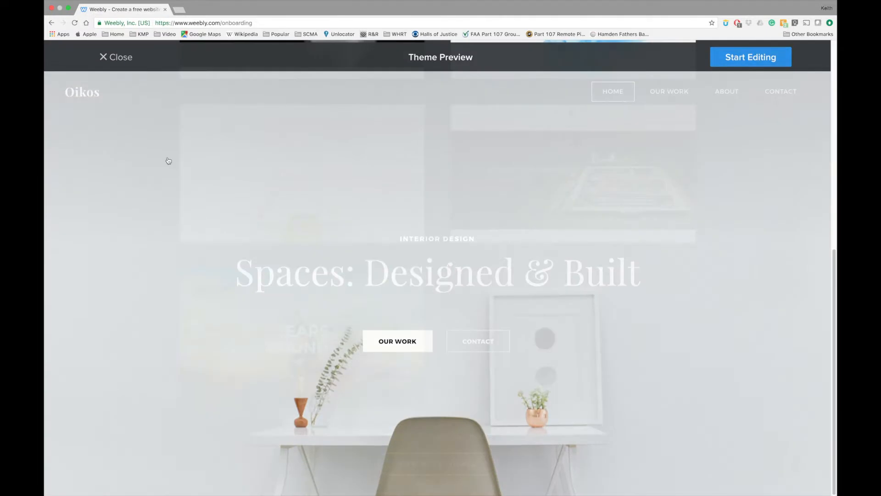
Step: Preview the Modus Operandi theme and start editing a site with it
scroll(425, 272, "up", 10)
scroll(423, 271, "up", 3)
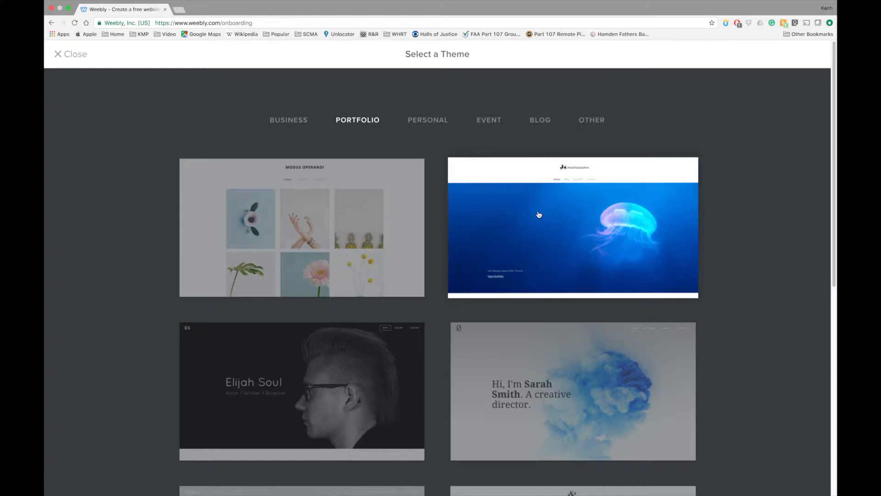
left_click(394, 212)
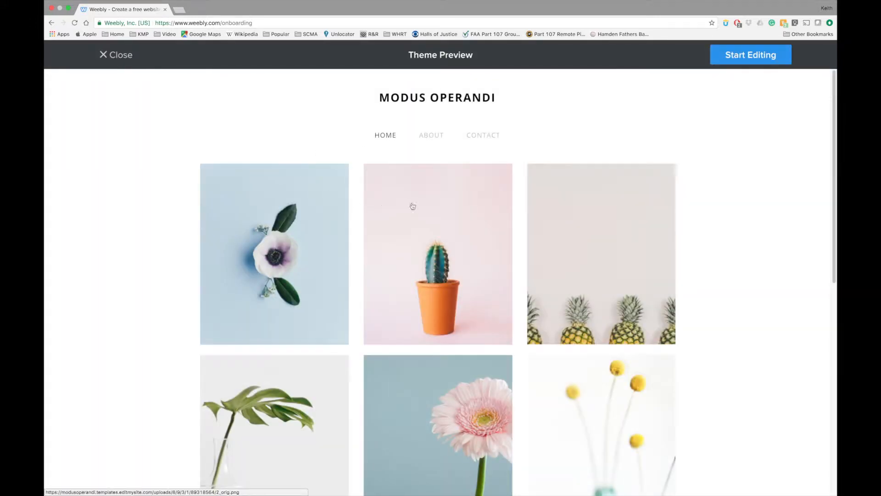
left_click(742, 57)
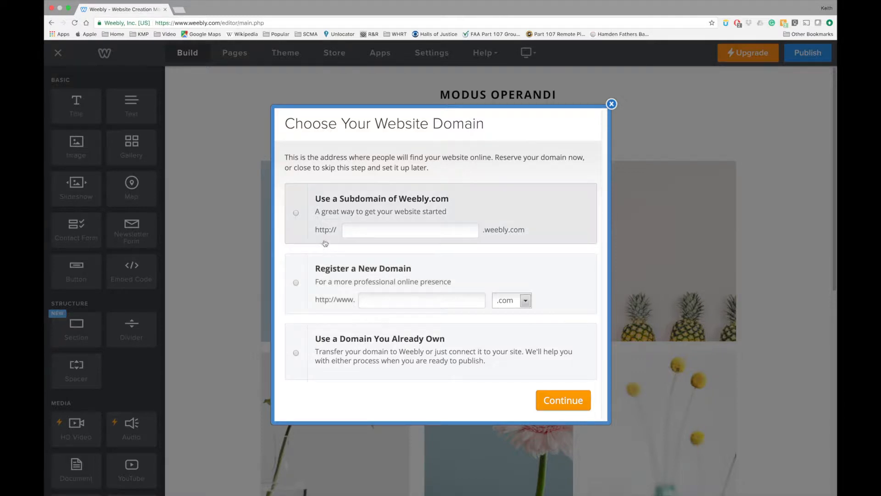
Step: Choose a free weebly.com subdomain built from the owner's name and continue once it's available
left_click(297, 213)
left_click(361, 231)
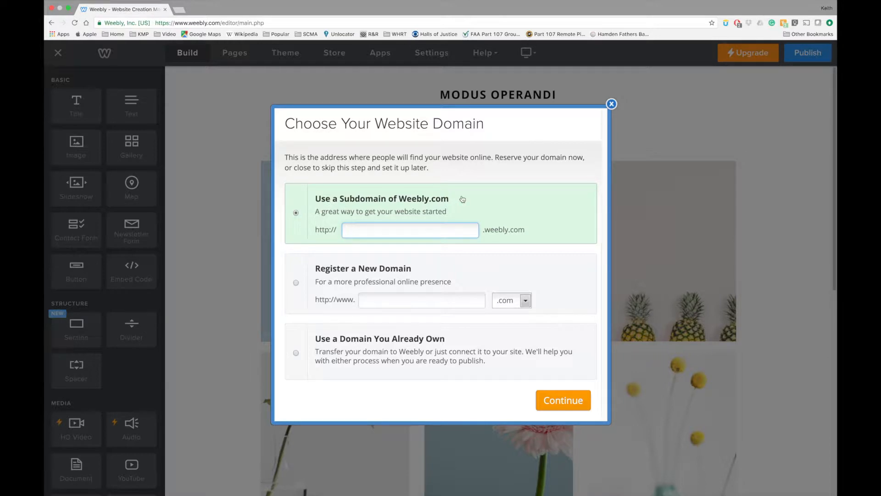
type("keithzdrojowy")
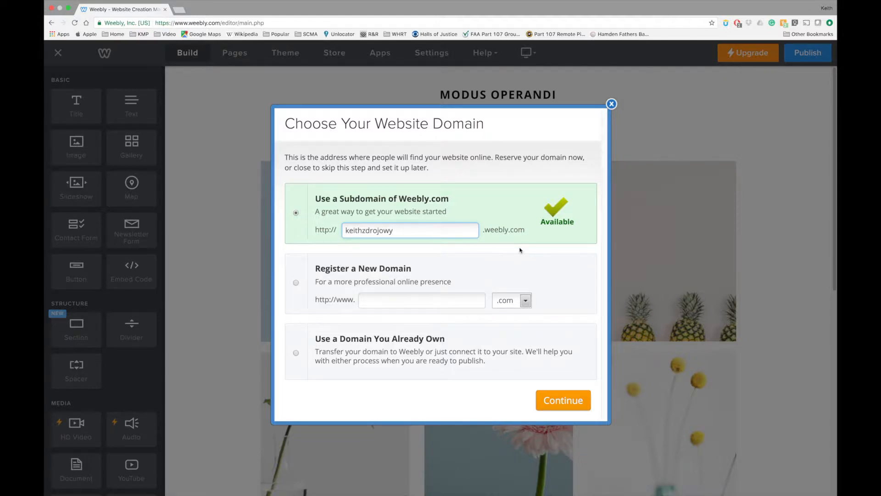
left_click(553, 407)
Step: Delete the white flower, cactus, leaf-in-vase and daisy photos from the Home page gallery
scroll(386, 354, "down", 10)
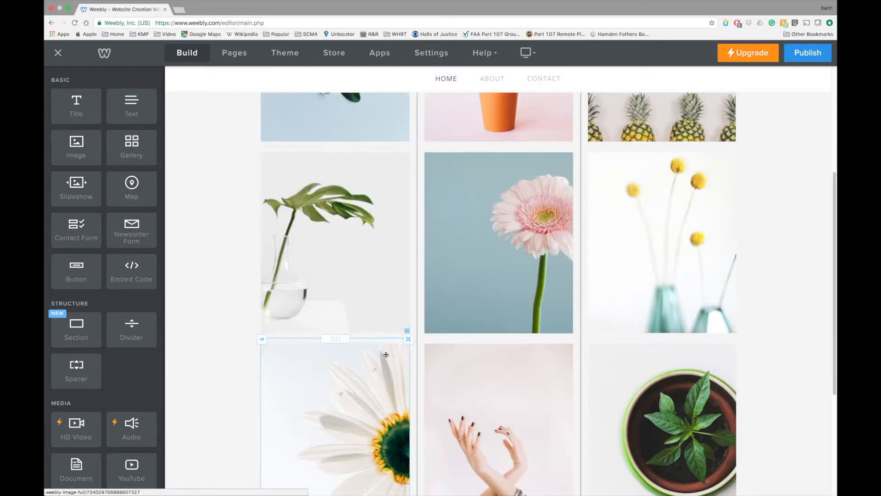
scroll(386, 355, "up", 4)
scroll(386, 354, "up", 5)
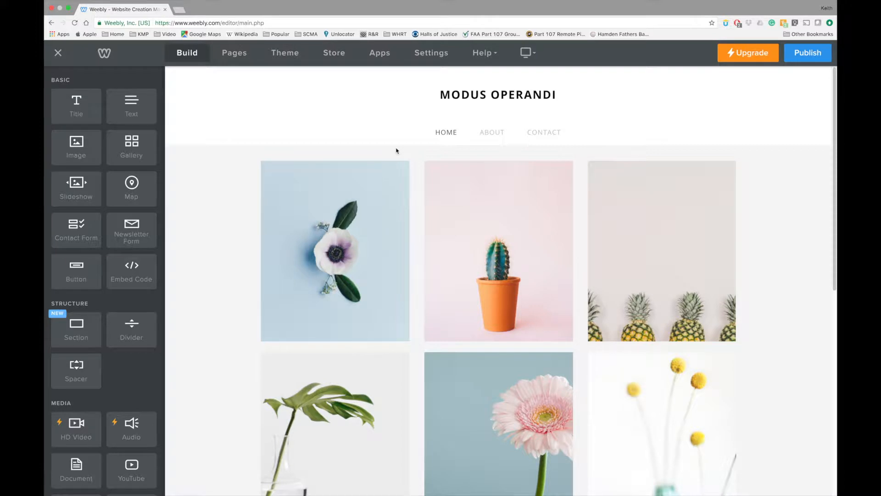
left_click(408, 156)
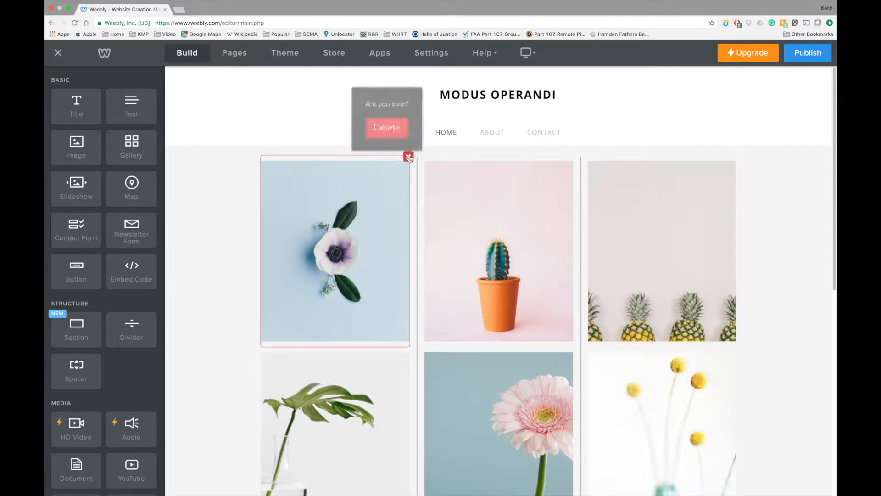
left_click(395, 132)
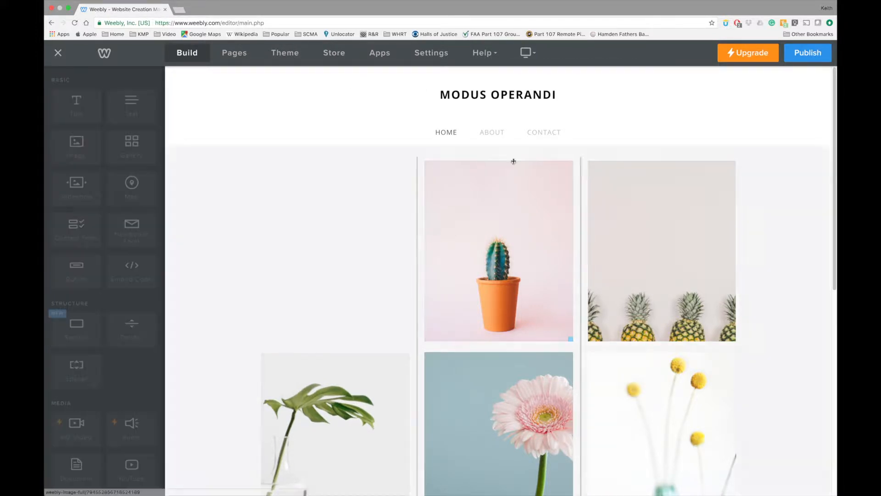
left_click(572, 158)
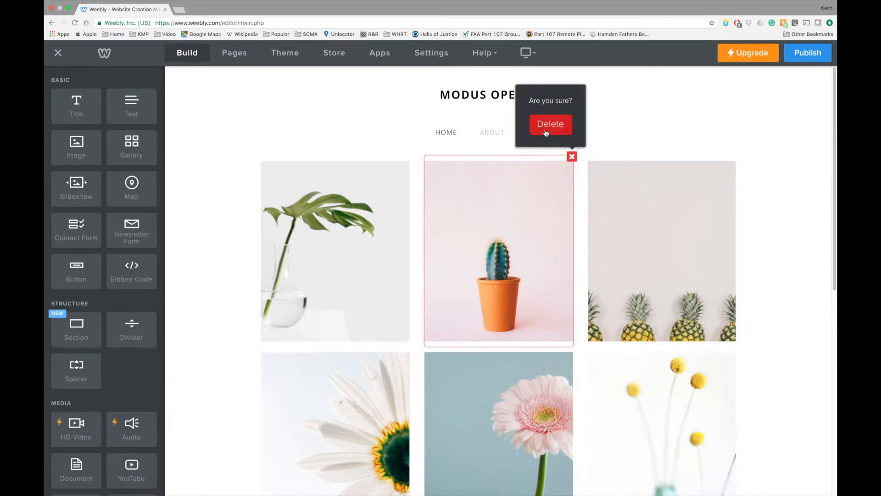
left_click(545, 132)
left_click(408, 157)
left_click(385, 130)
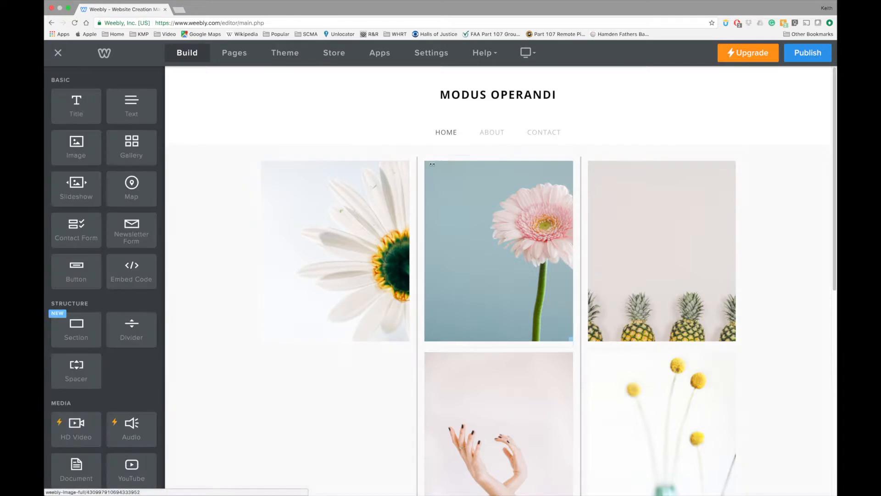
left_click(408, 158)
left_click(386, 124)
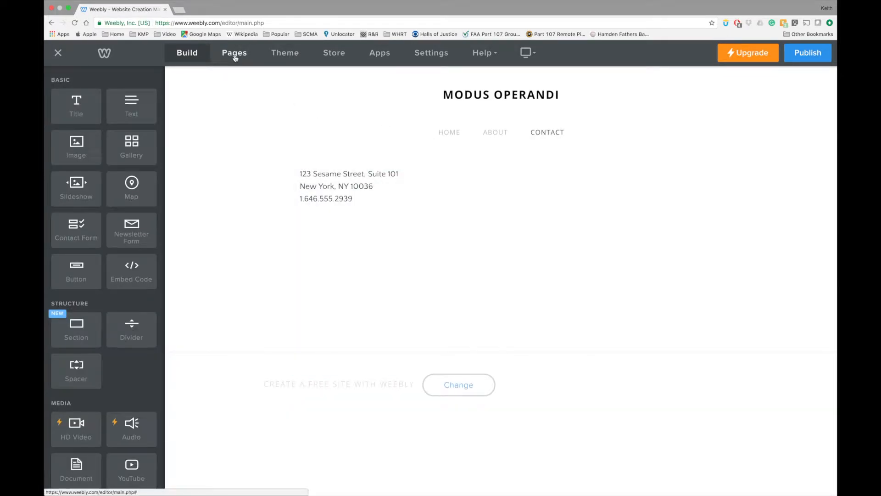
Step: Open the Contact page's settings in the Pages list and delete the page, confirming the dialog
left_click(235, 54)
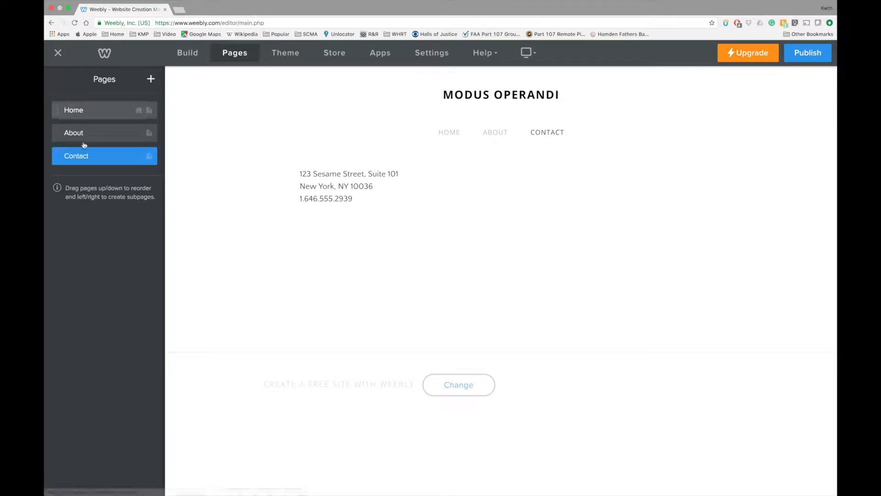
left_click(124, 158)
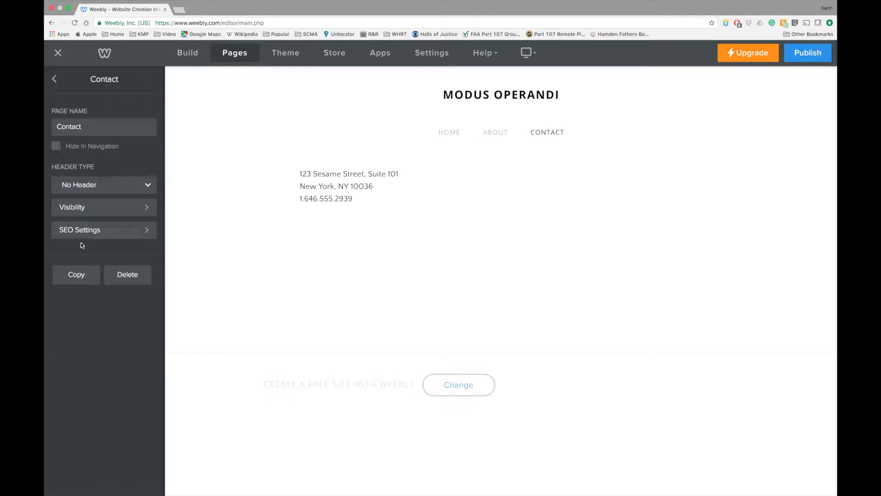
left_click(54, 79)
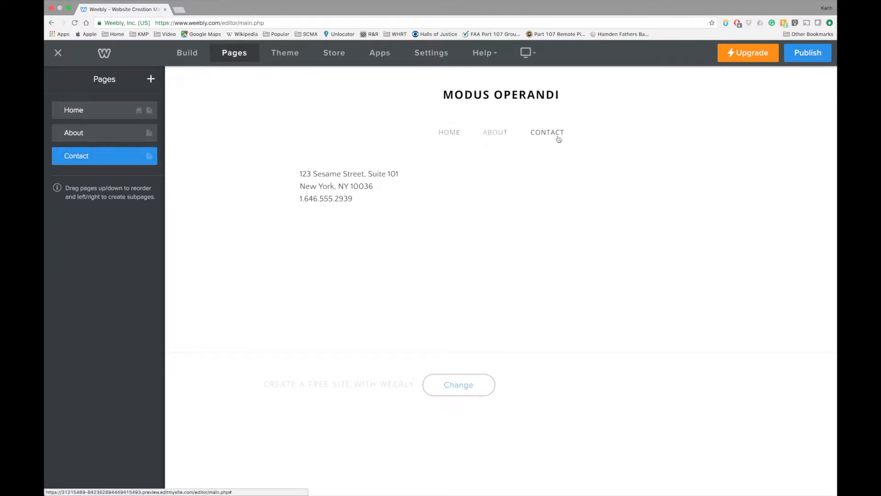
left_click(108, 160)
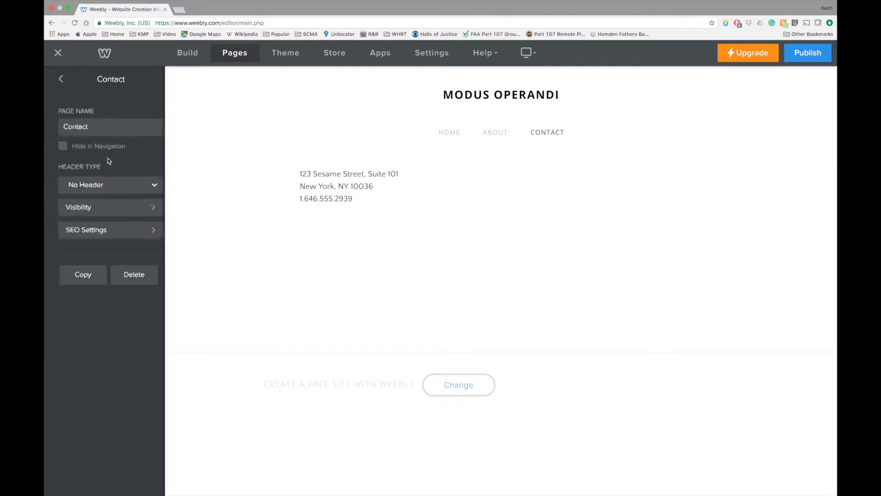
left_click(139, 278)
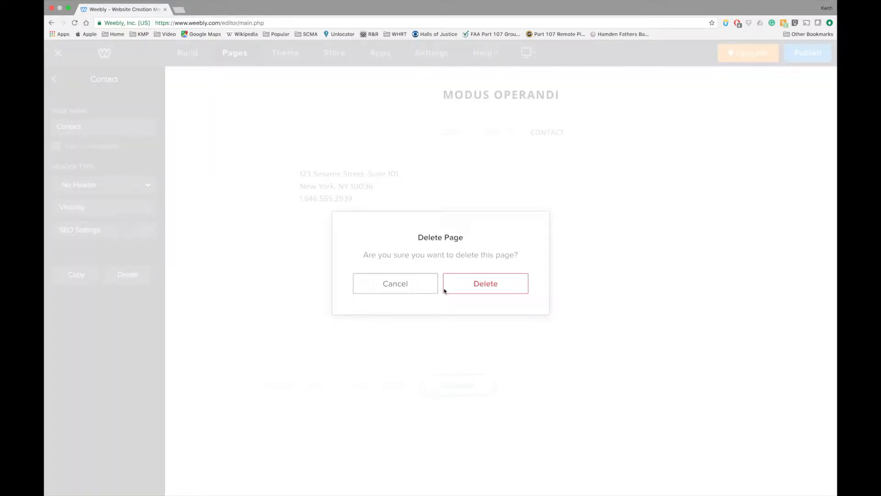
left_click(466, 290)
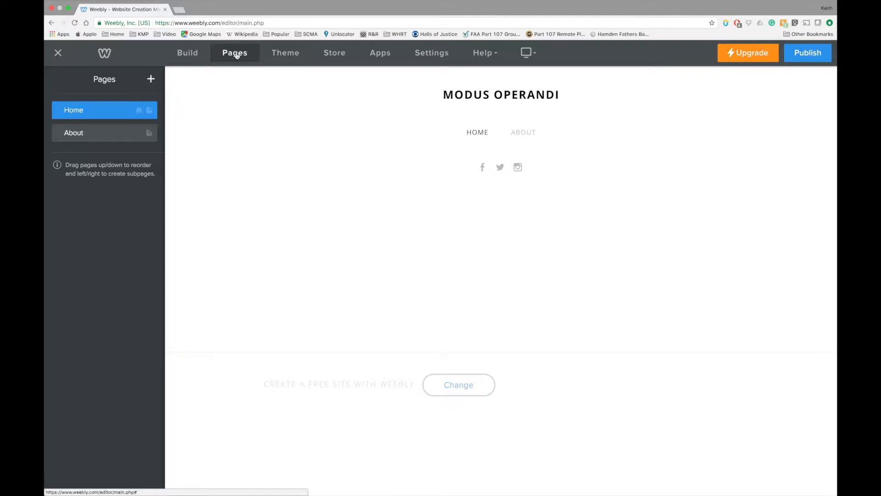
Step: Add a Blog page with header type No Header, then go back to Home
left_click(150, 81)
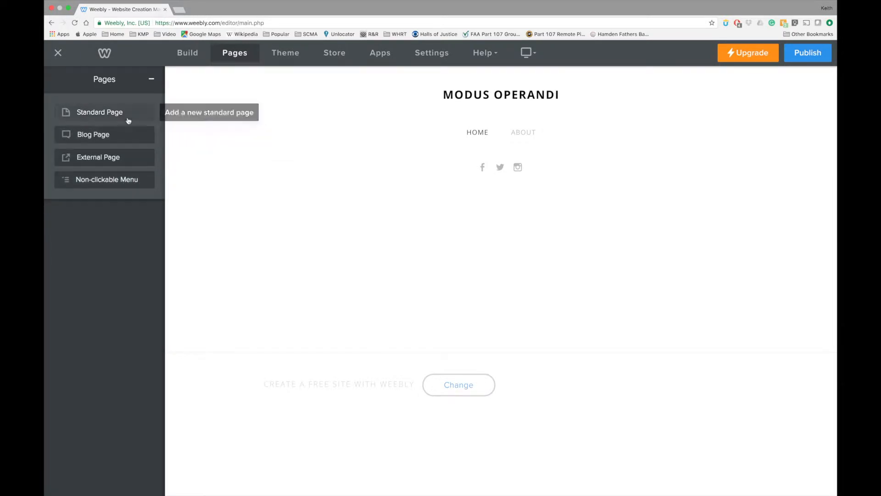
left_click(92, 137)
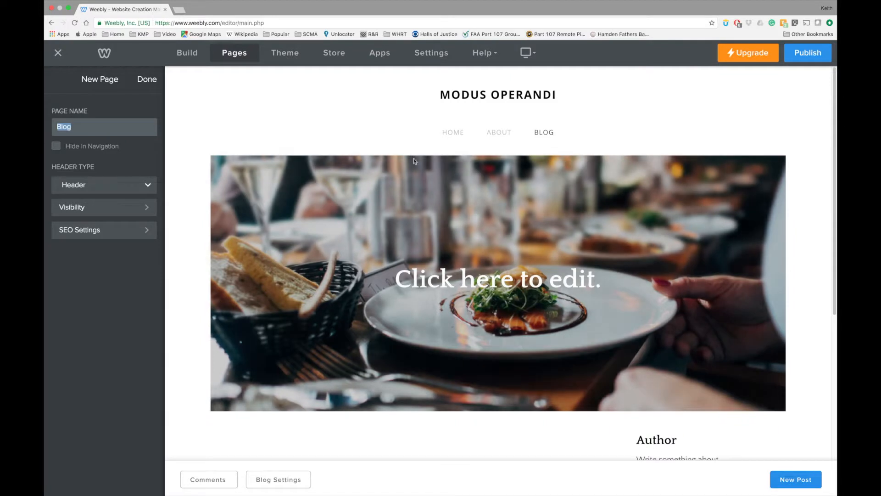
left_click(772, 159)
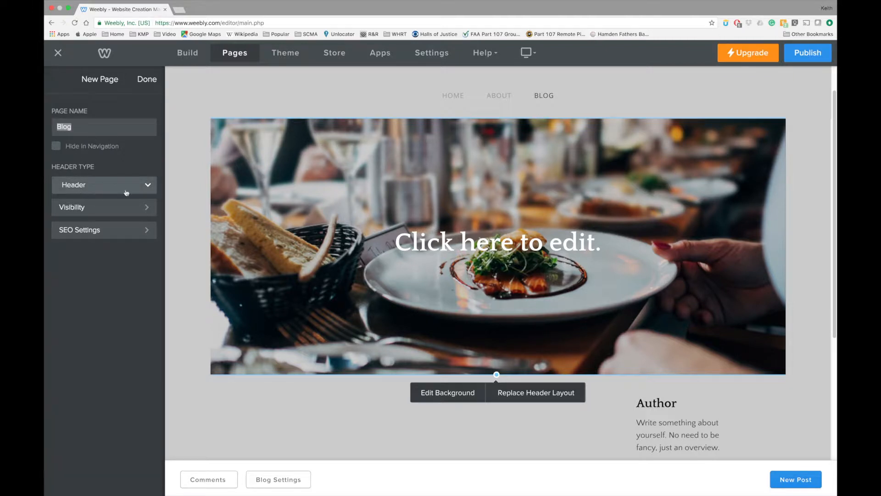
left_click(147, 185)
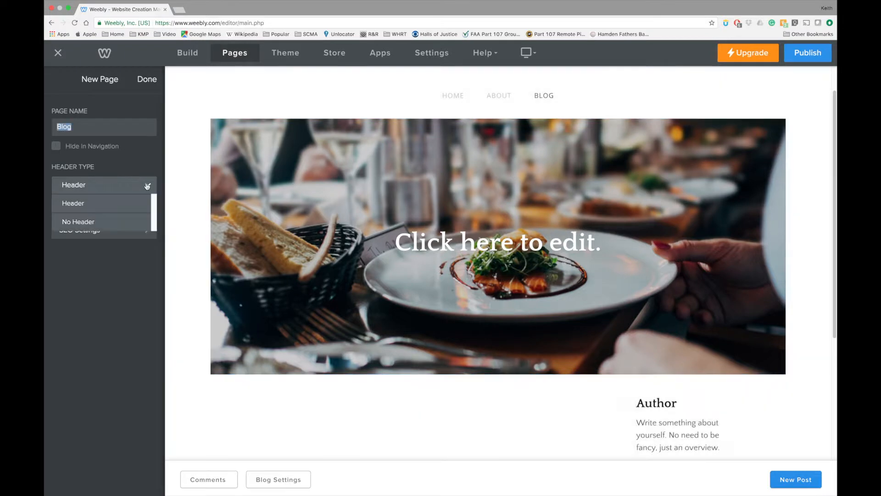
left_click(75, 223)
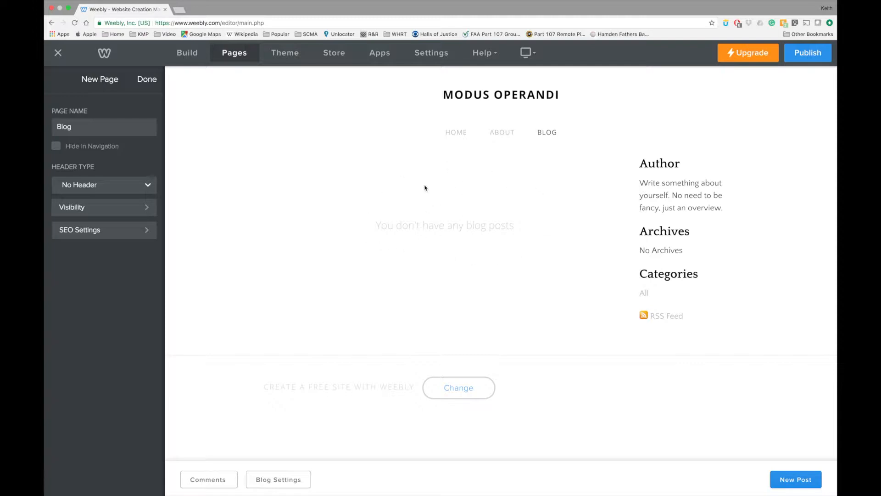
left_click(454, 133)
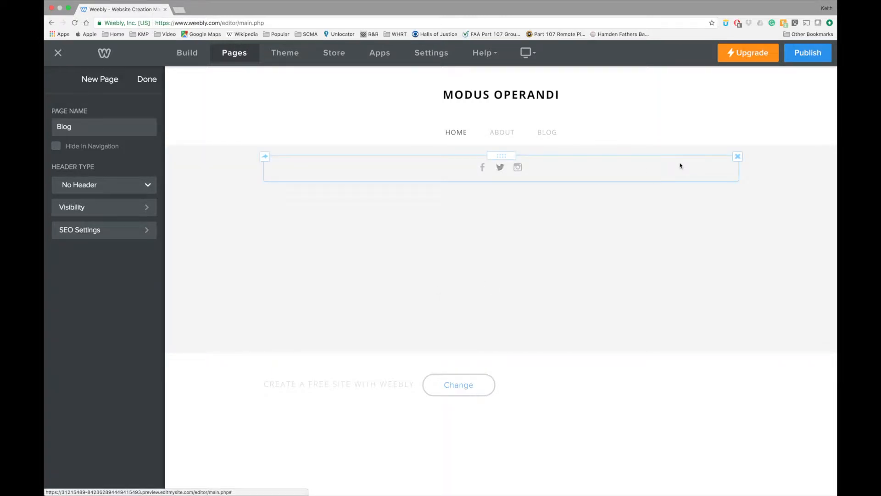
Step: Delete the Home page's social icons block, check the Blog page, and return to Home in Build
left_click(735, 157)
left_click(710, 123)
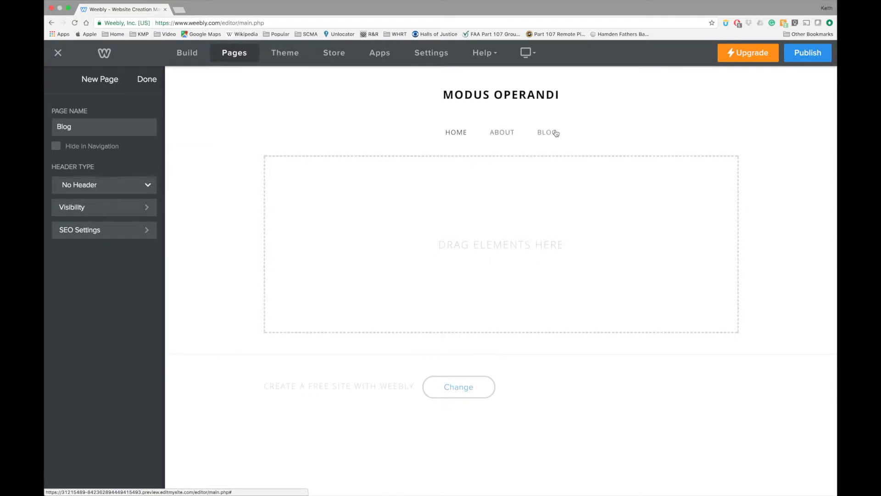
left_click(556, 132)
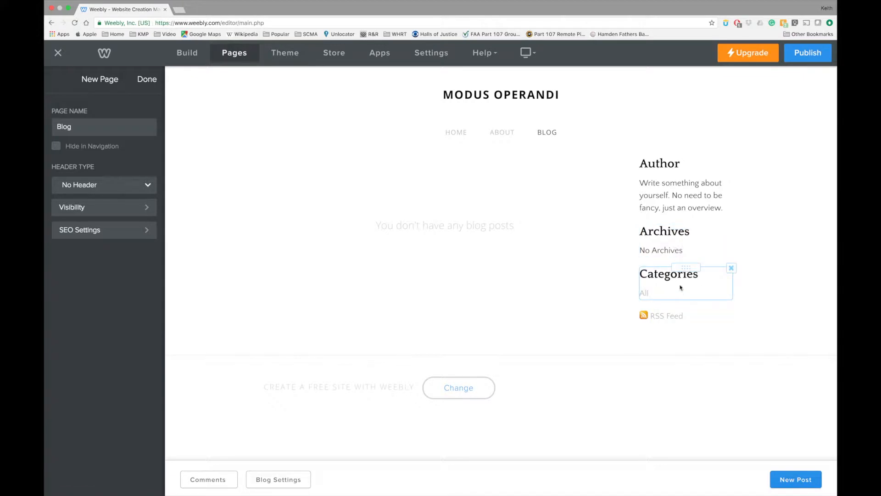
left_click(453, 133)
left_click(454, 133)
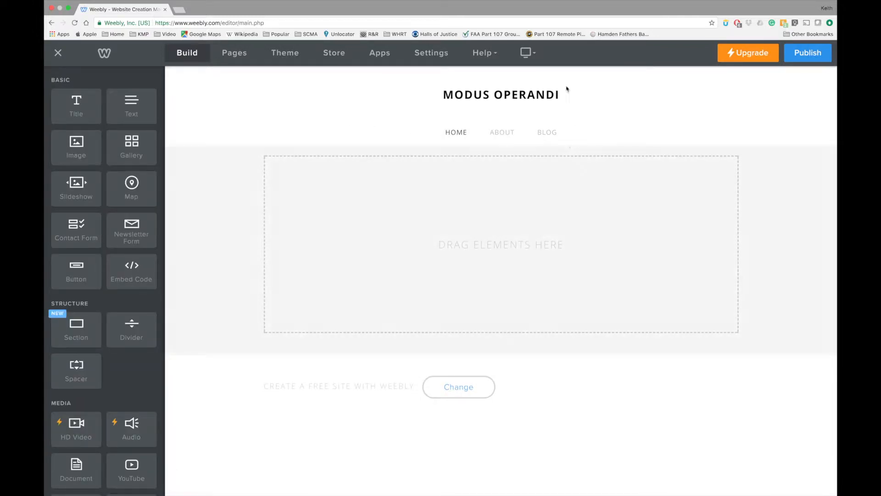
Step: Replace the MODUS OPERANDI site title with 'PROF' followed by the professor's full name
left_click(523, 95)
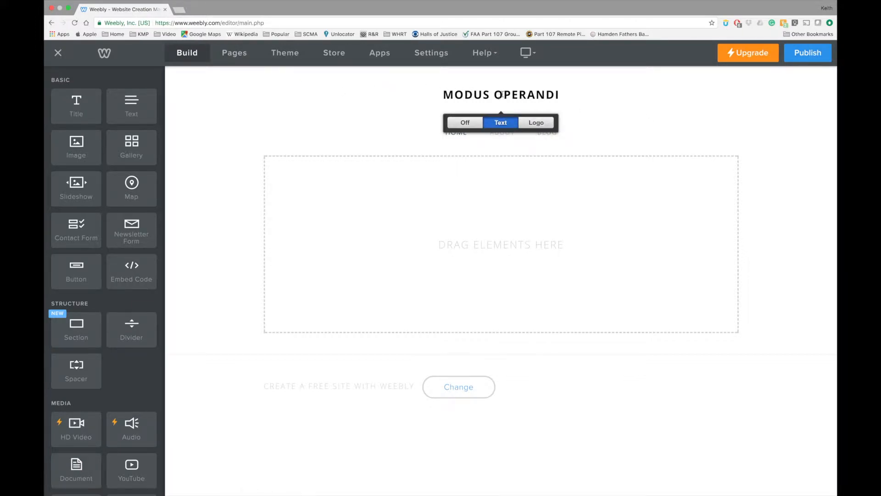
left_click(439, 96)
left_click_drag(439, 96, 565, 93)
type("P")
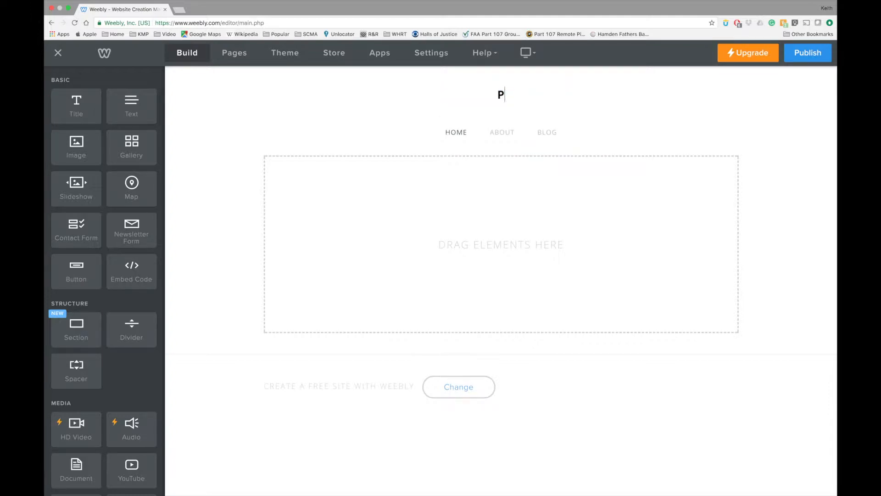
type("ROF KEITH ")
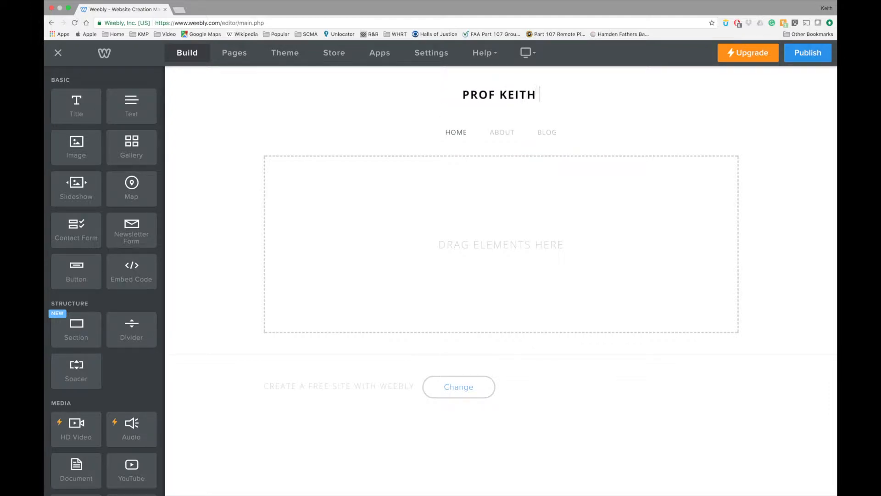
type("ZDROJOWY")
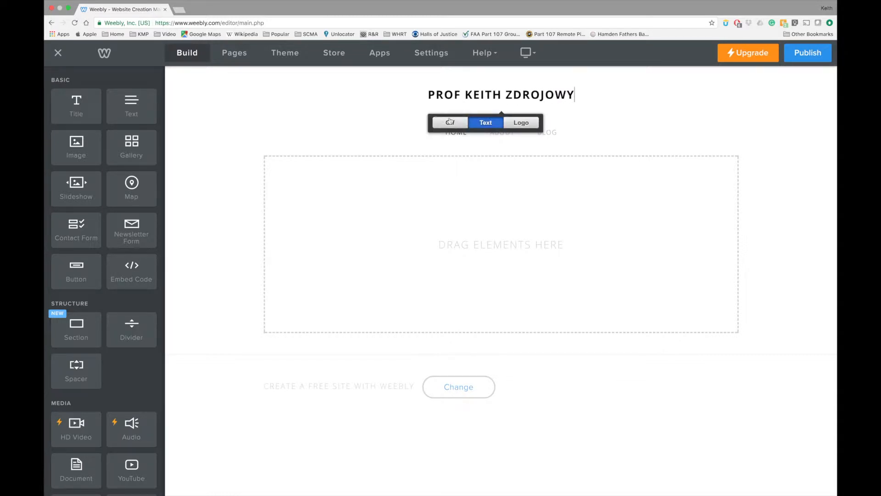
left_click(365, 108)
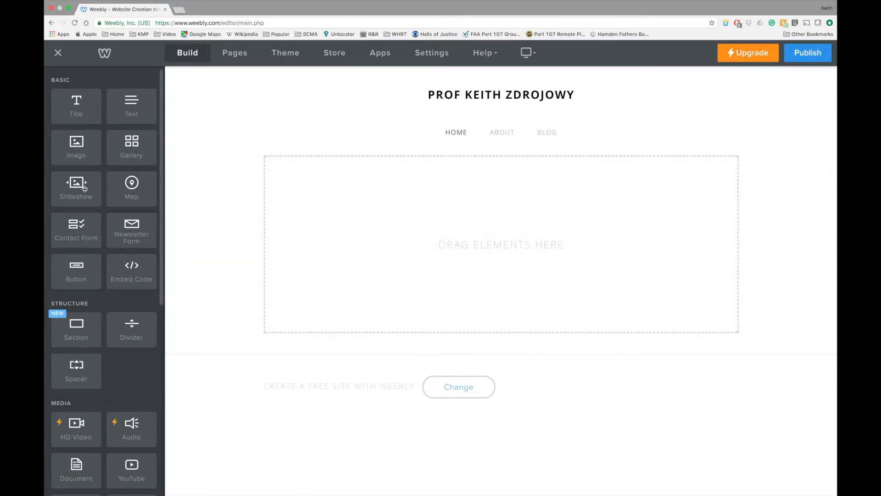
scroll(85, 189, "down", 2)
scroll(85, 189, "up", 2)
scroll(126, 277, "down", 3)
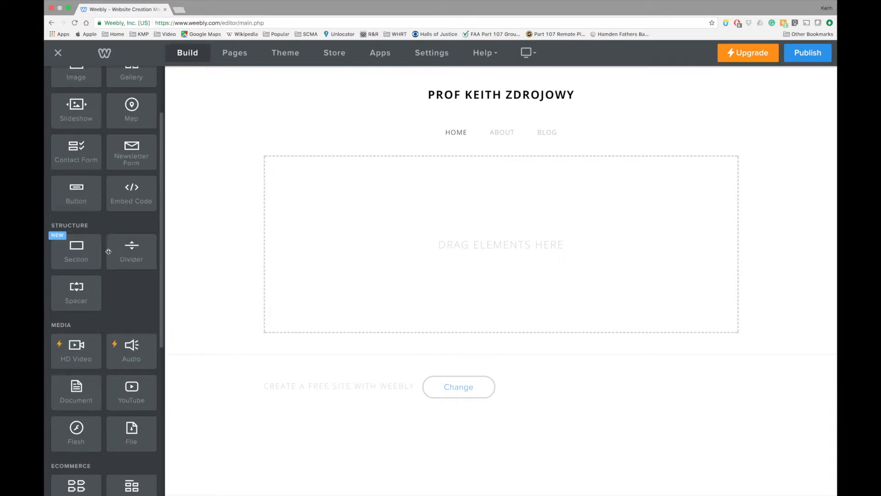
scroll(123, 295, "down", 5)
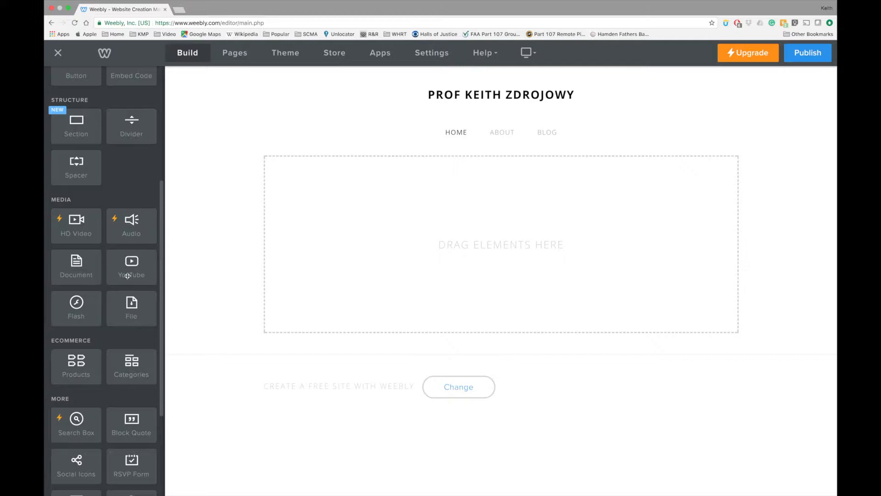
scroll(133, 311, "down", 5)
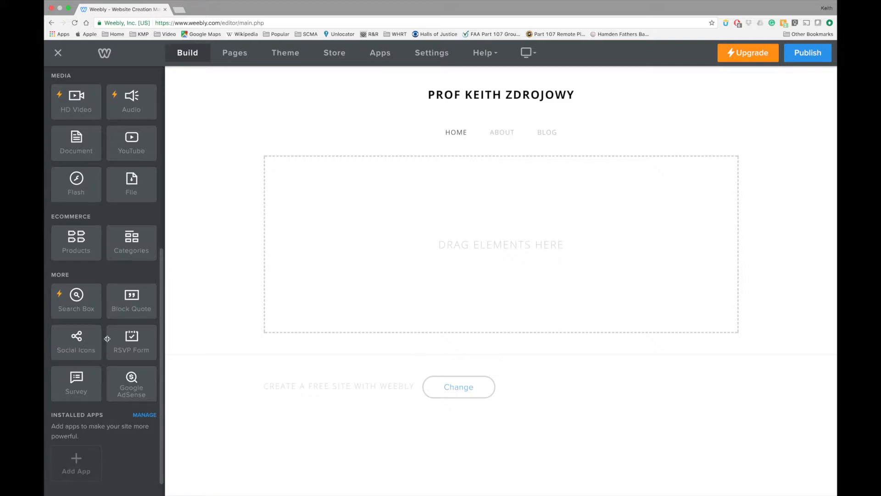
scroll(107, 339, "up", 10)
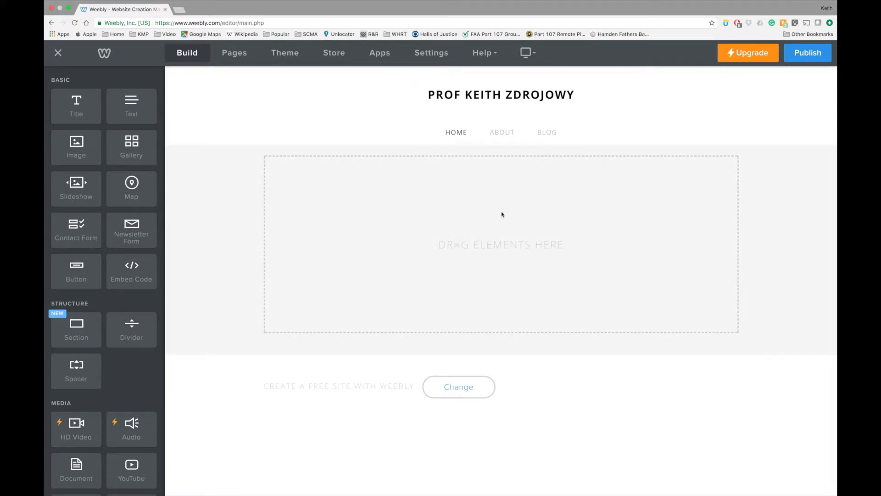
Step: Drag a Title element onto the Home page, type 'This is a Title', and select it
left_click_drag(77, 106, 410, 211)
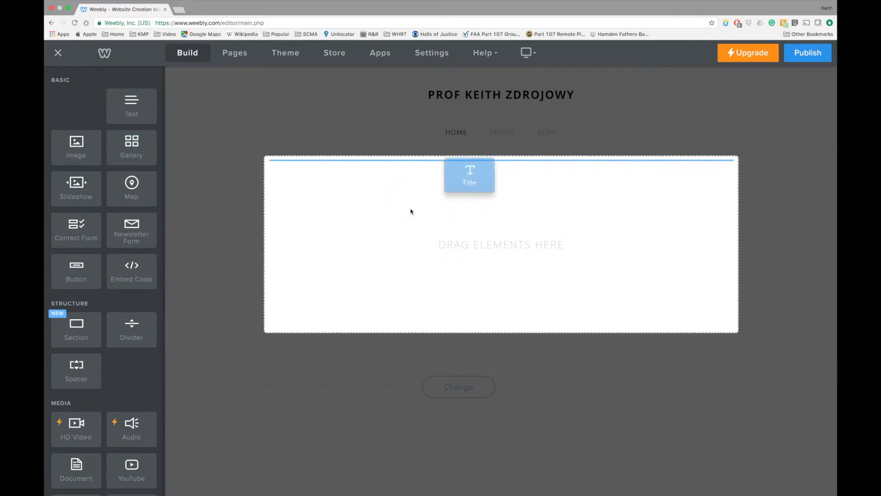
left_click(352, 161)
type("This is a Title")
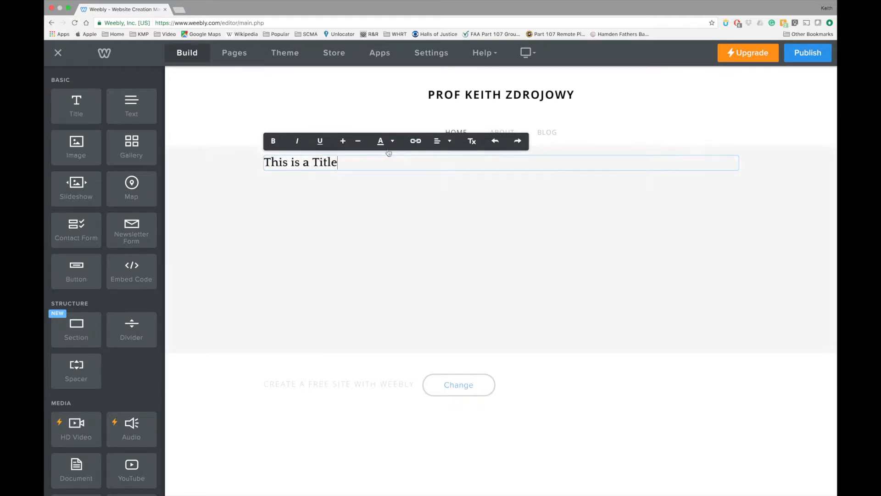
left_click(343, 139)
left_click(342, 155)
left_click_drag(342, 158, 256, 166)
Step: Try larger font size, italics and underline on the title, reverting each change
left_click(347, 142)
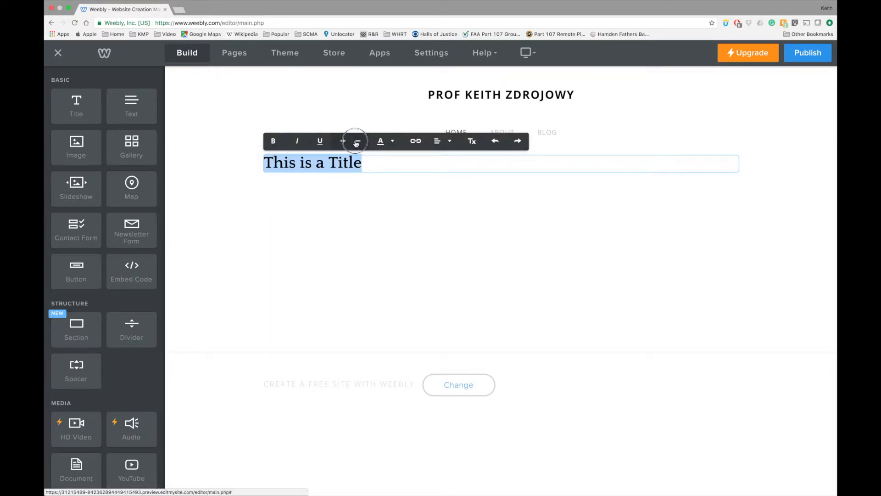
left_click(357, 142)
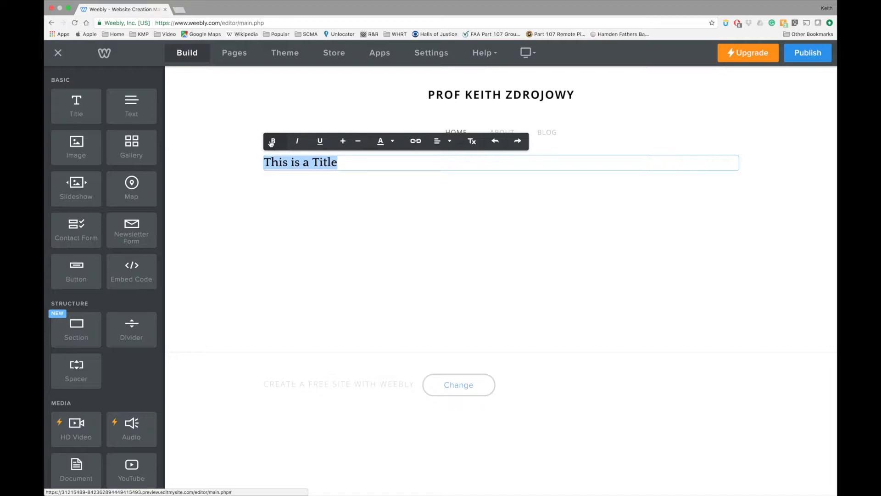
left_click(297, 141)
left_click(298, 141)
left_click(320, 142)
left_click(321, 142)
Step: Check text colours, centre the title, then realign it left and deselect
left_click(395, 141)
left_click(394, 141)
left_click(450, 142)
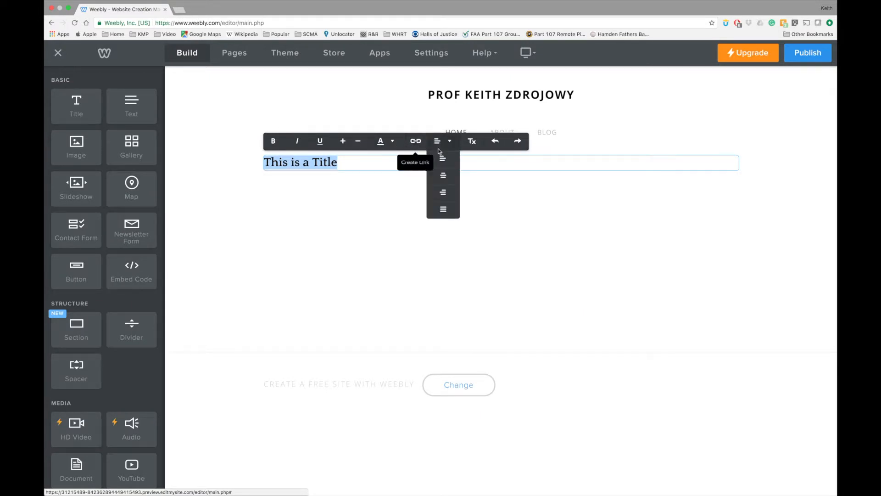
left_click(443, 175)
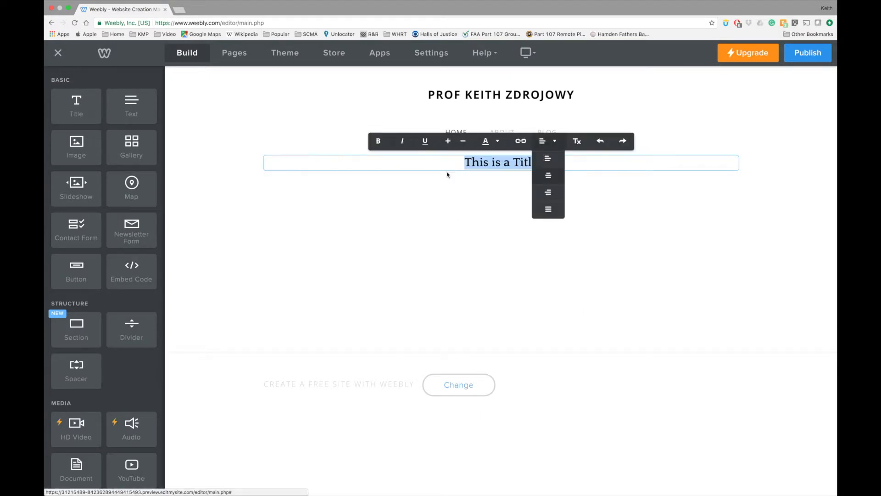
left_click(553, 141)
left_click(549, 159)
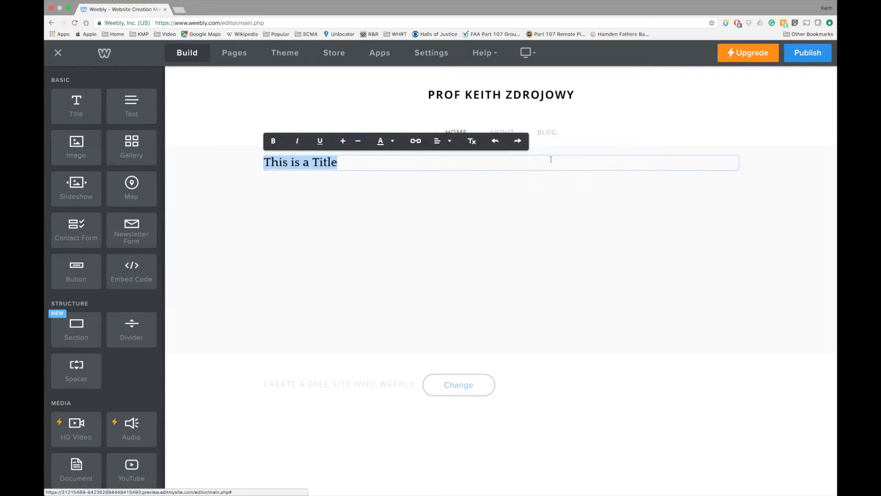
left_click(487, 180)
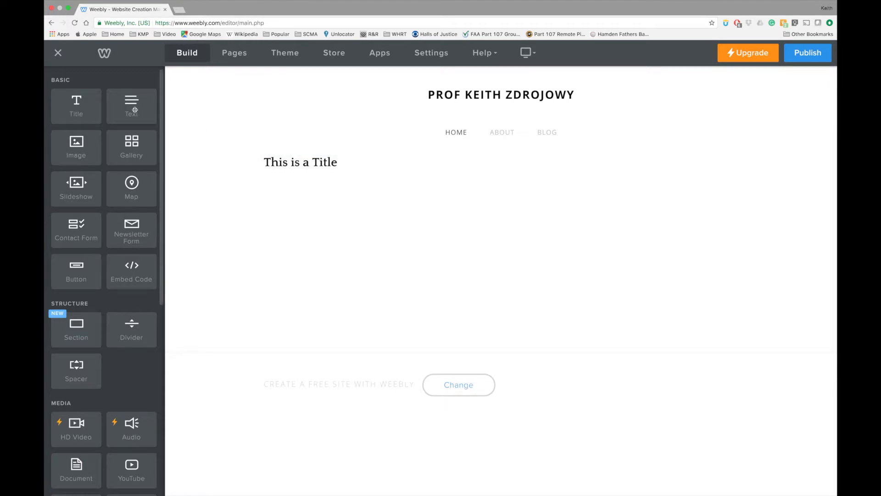
Step: Add a paragraph reading 'And I can start typing here.' beneath the 'This is a Title' heading
left_click_drag(135, 110, 364, 239)
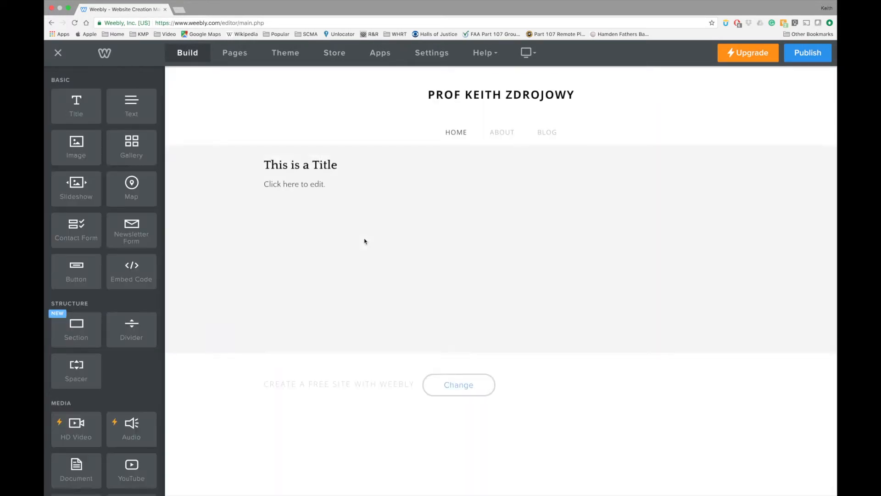
left_click(285, 185)
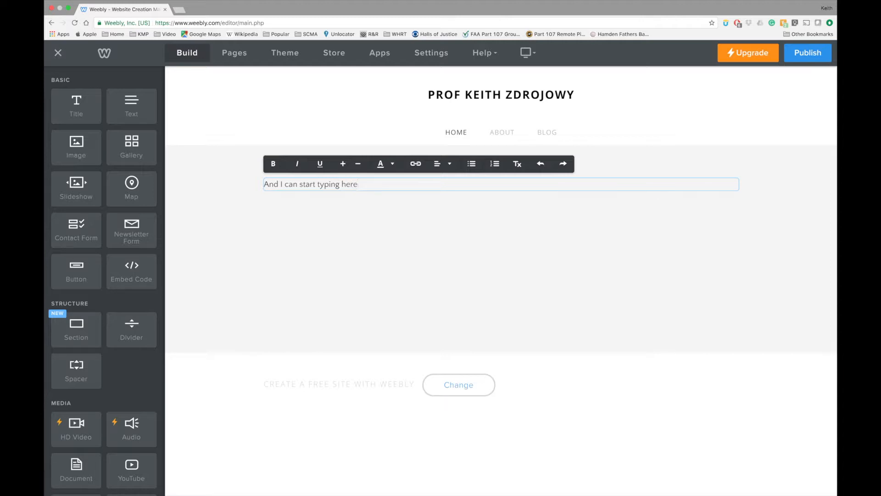
left_click(287, 216)
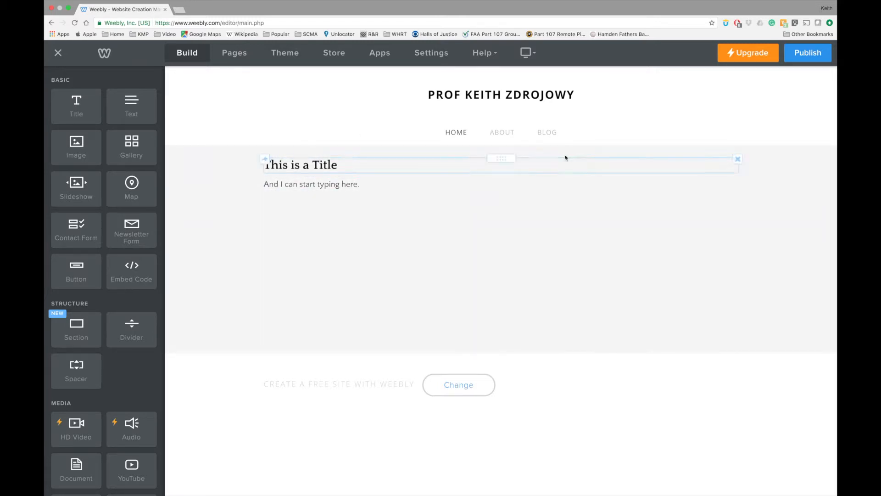
left_click(351, 166)
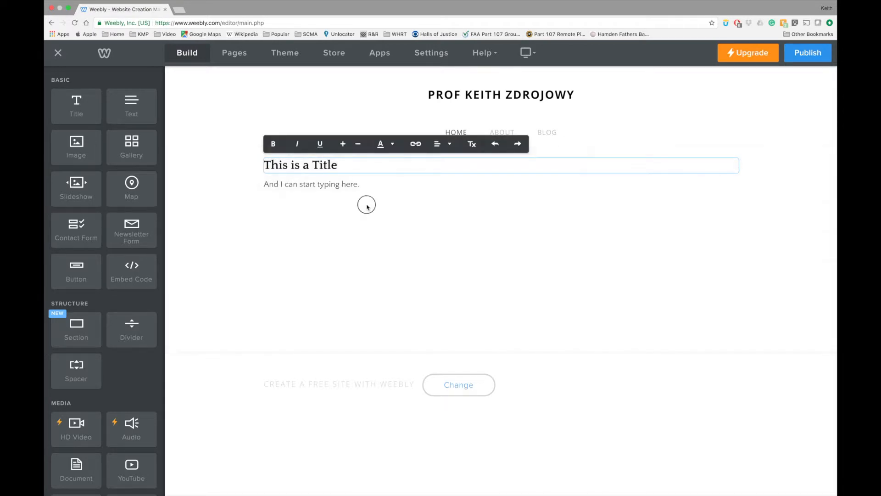
left_click(367, 204)
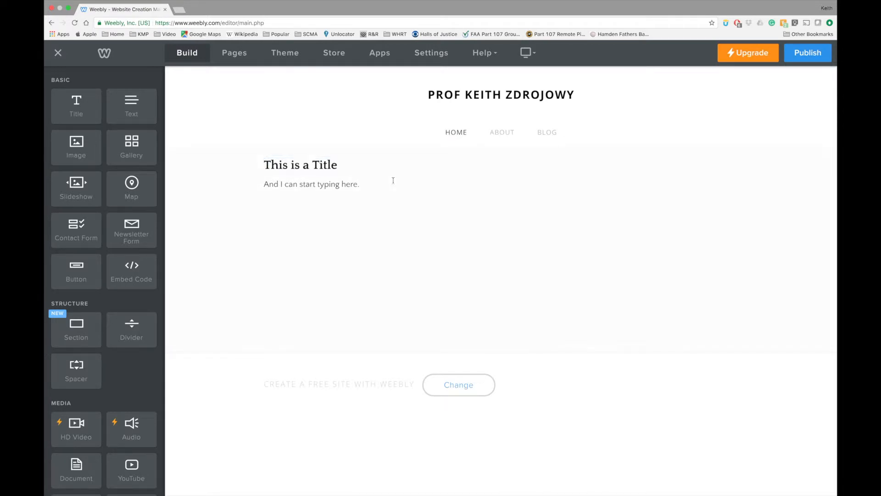
Step: Restack the paragraph under the title in one column, then leave this test site for Prof Z Media
left_click_drag(506, 159, 265, 184)
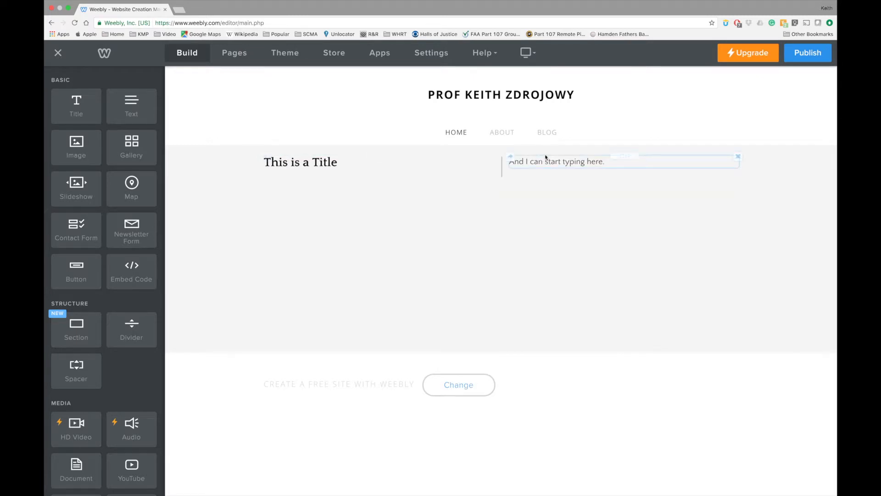
left_click_drag(619, 156, 409, 189)
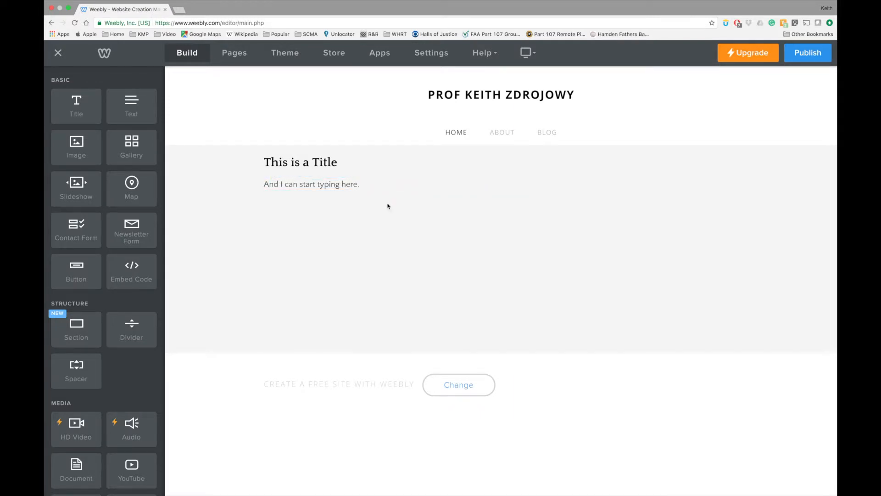
left_click(59, 54)
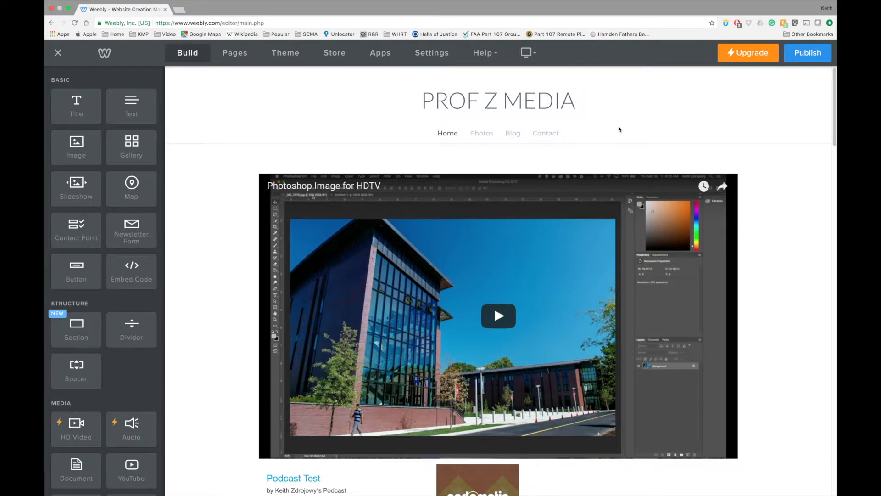
scroll(422, 143, "down", 7)
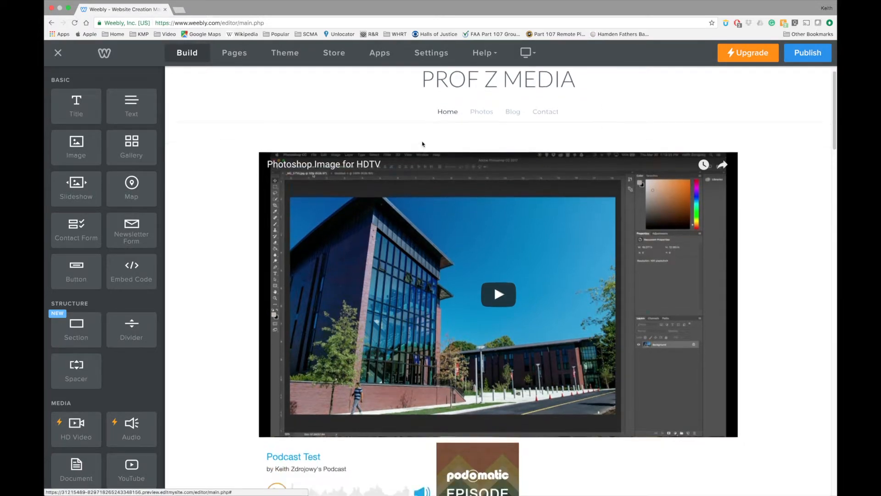
scroll(422, 143, "up", 5)
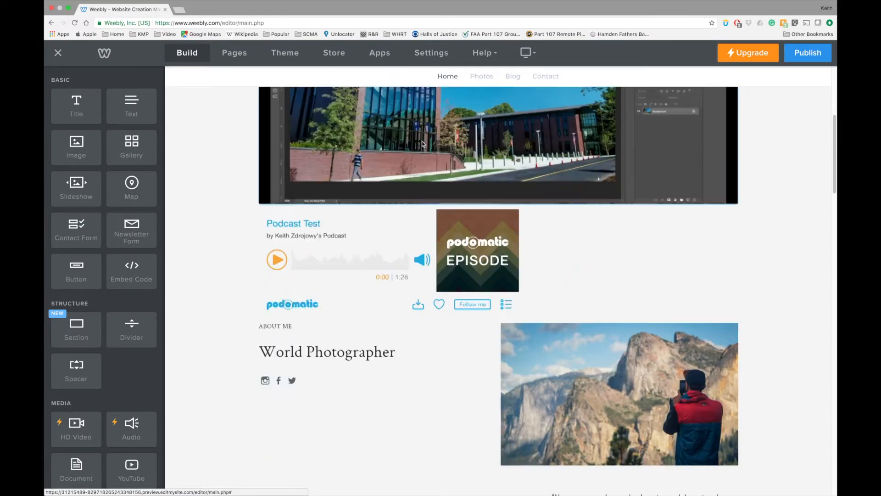
scroll(422, 144, "up", 3)
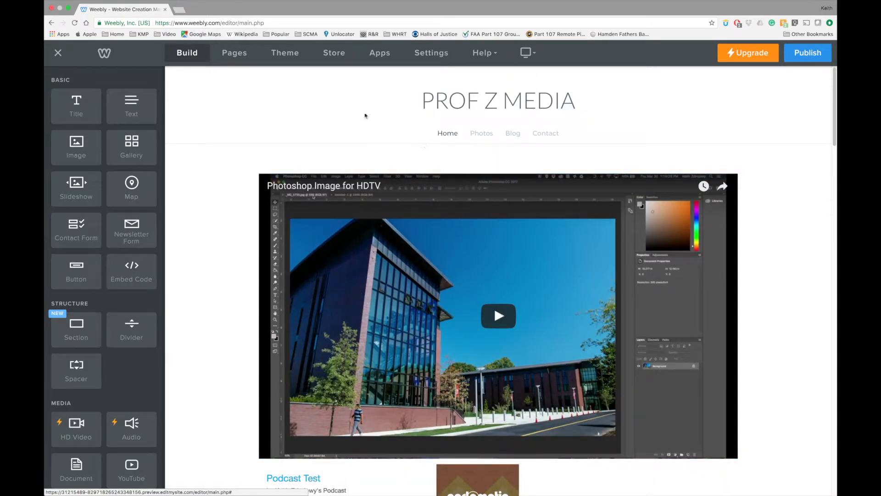
left_click(487, 134)
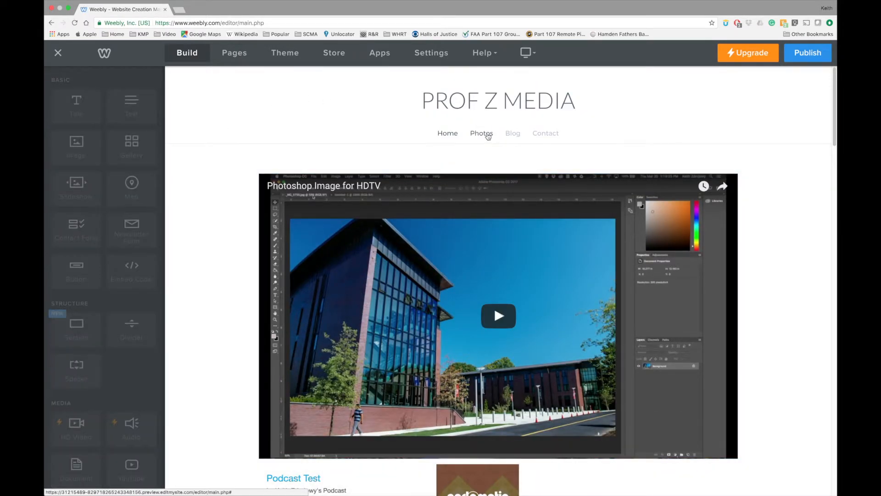
left_click(512, 134)
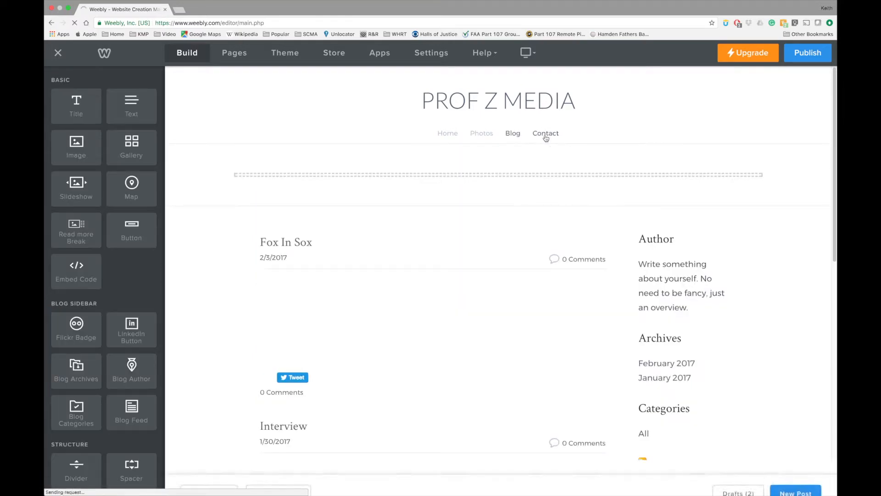
left_click(448, 133)
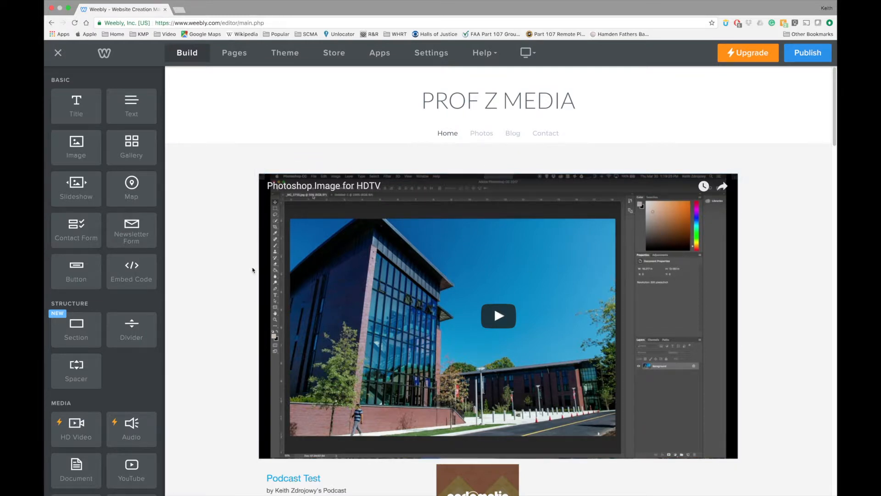
scroll(233, 281, "down", 2)
scroll(234, 280, "down", 2)
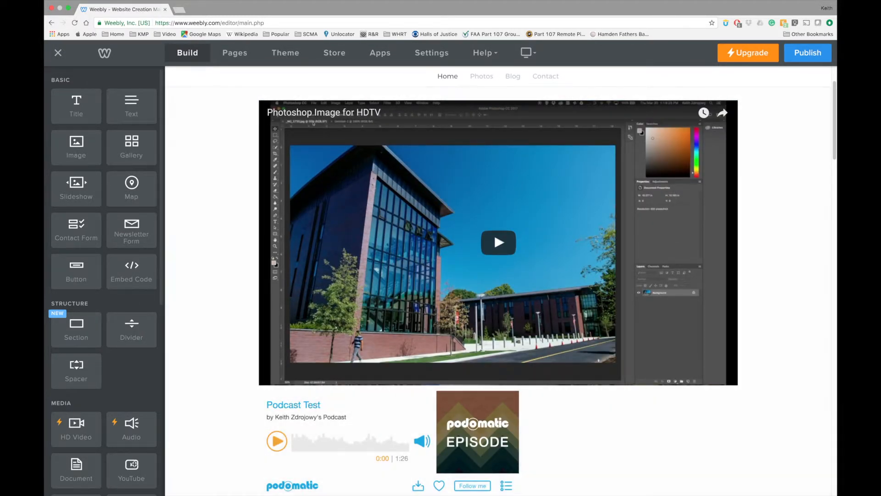
left_click(426, 204)
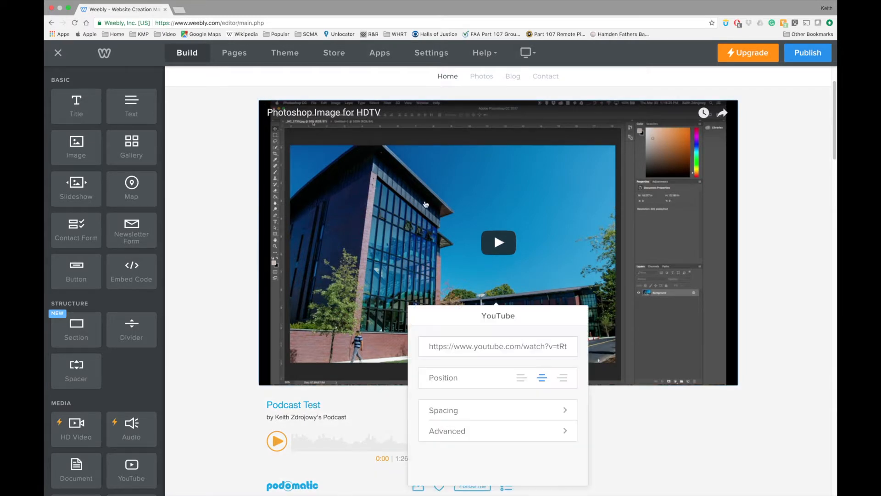
left_click_drag(438, 348, 566, 346)
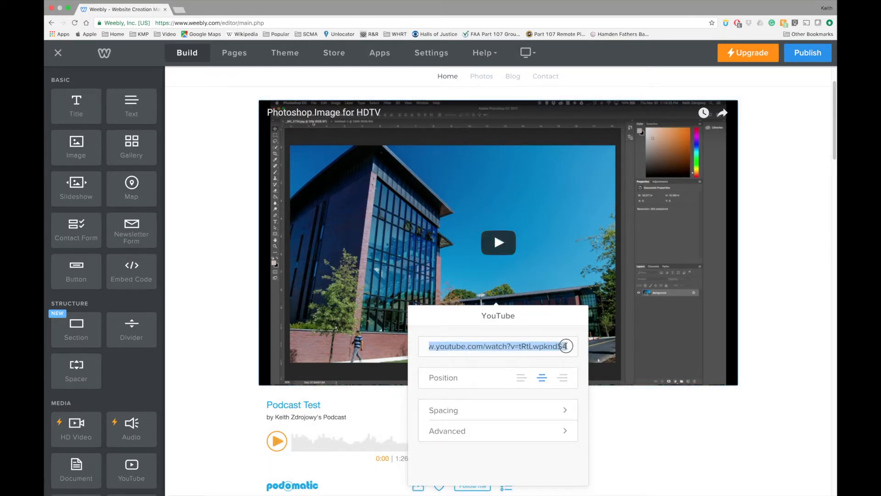
left_click(752, 298)
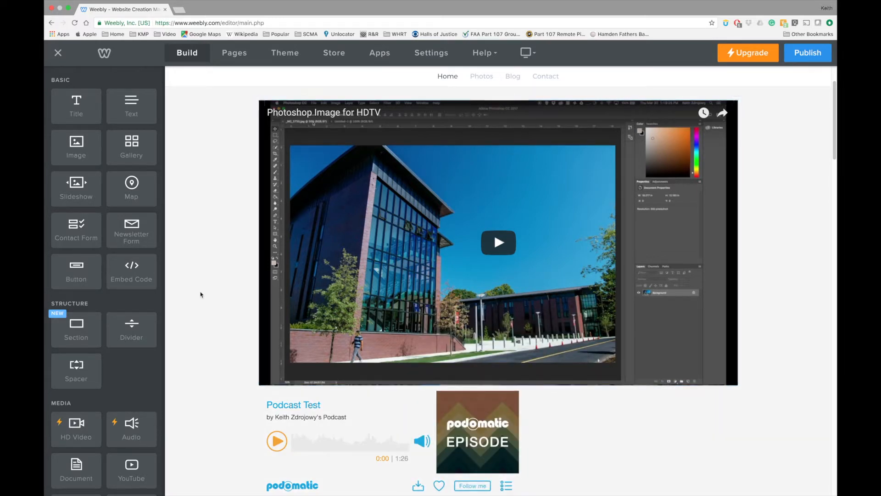
scroll(200, 295, "down", 5)
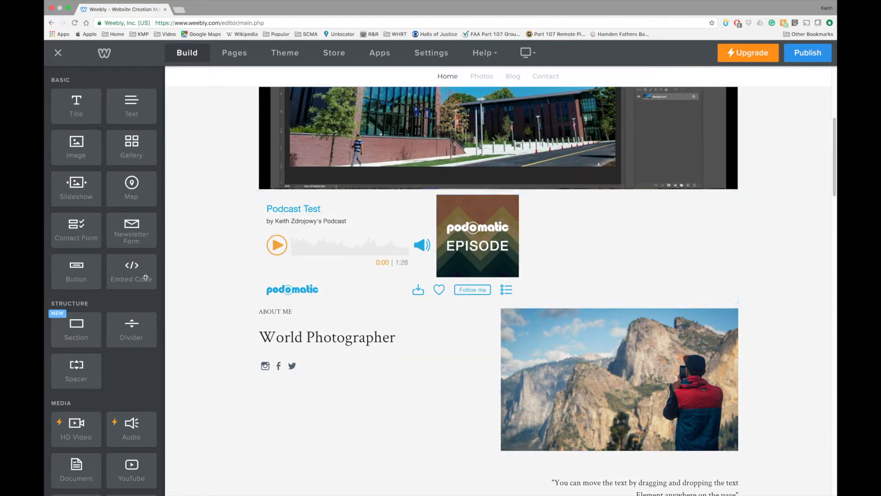
left_click_drag(132, 270, 294, 239)
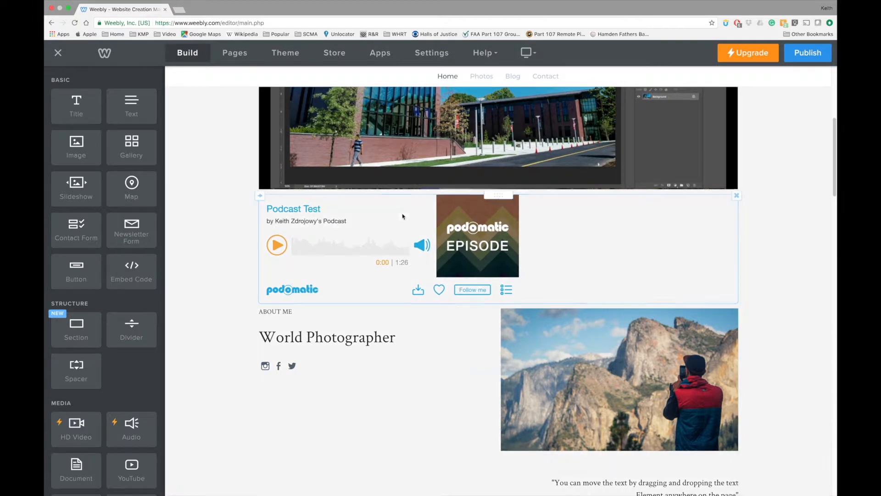
left_click(403, 217)
left_click(390, 256)
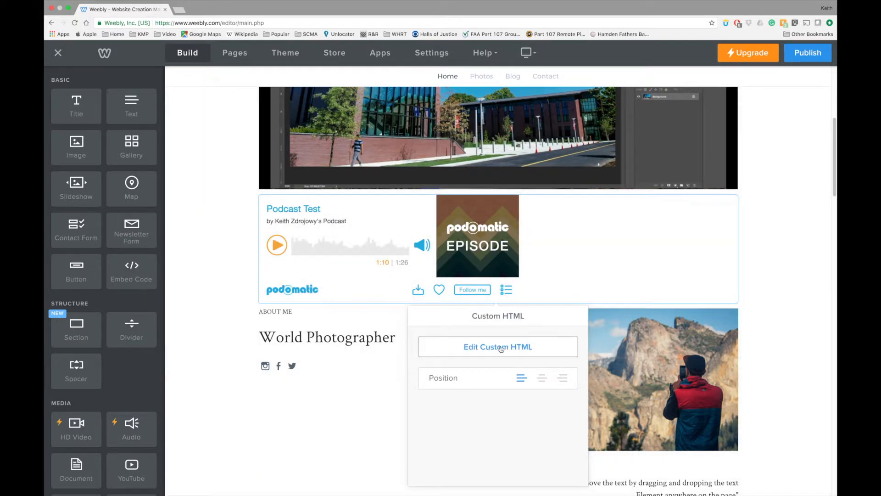
left_click(501, 348)
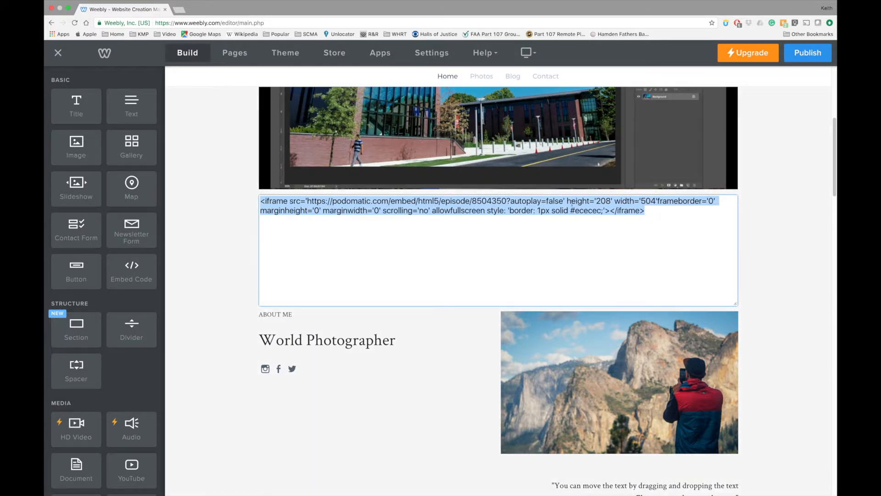
left_click(801, 213)
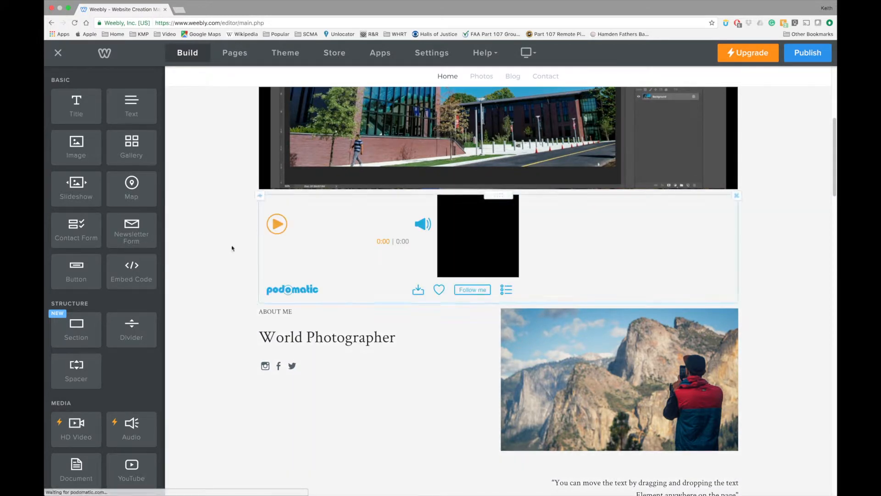
scroll(347, 240, "down", 2)
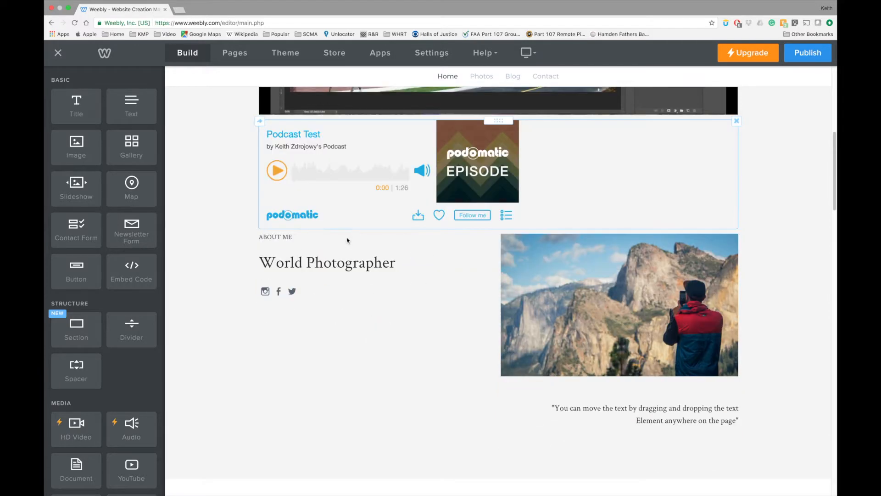
scroll(347, 240, "up", 5)
scroll(346, 237, "up", 3)
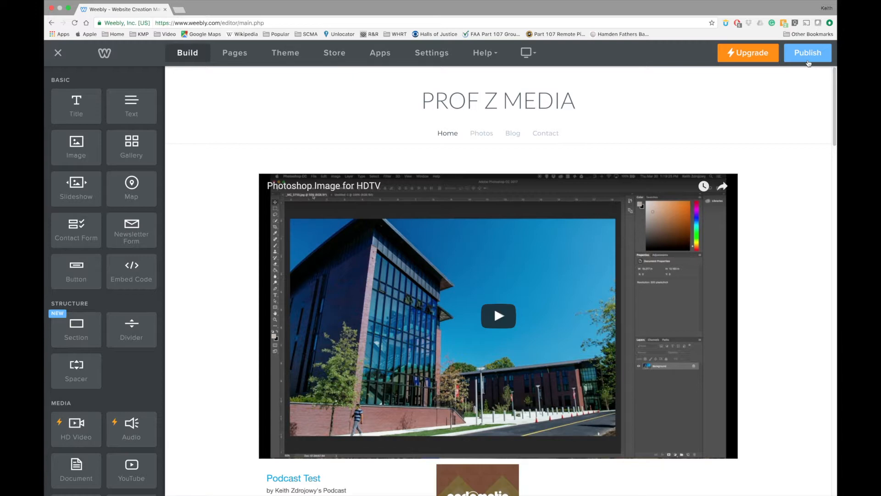
Step: Publish the Prof Z Media site and open profzmedia.weebly.com in a new tab
left_click(808, 63)
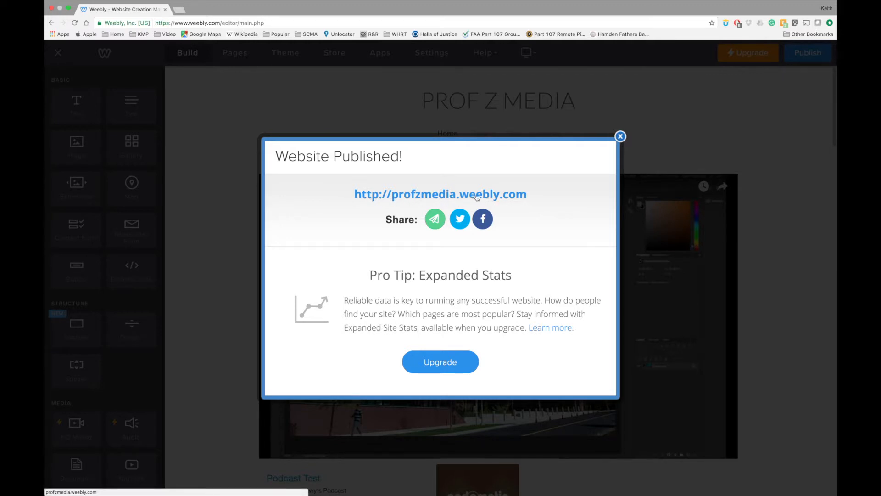
left_click(422, 193)
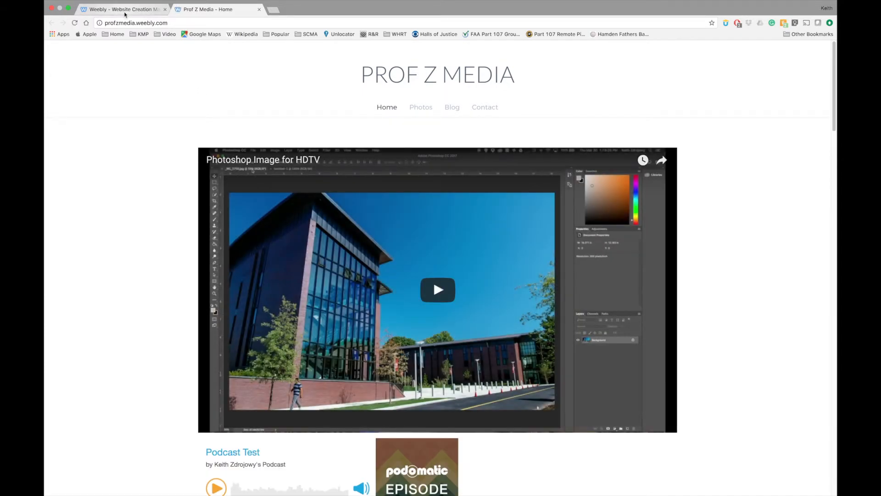
Step: Compare the editor with the live site and look at the published Photos page
left_click(124, 11)
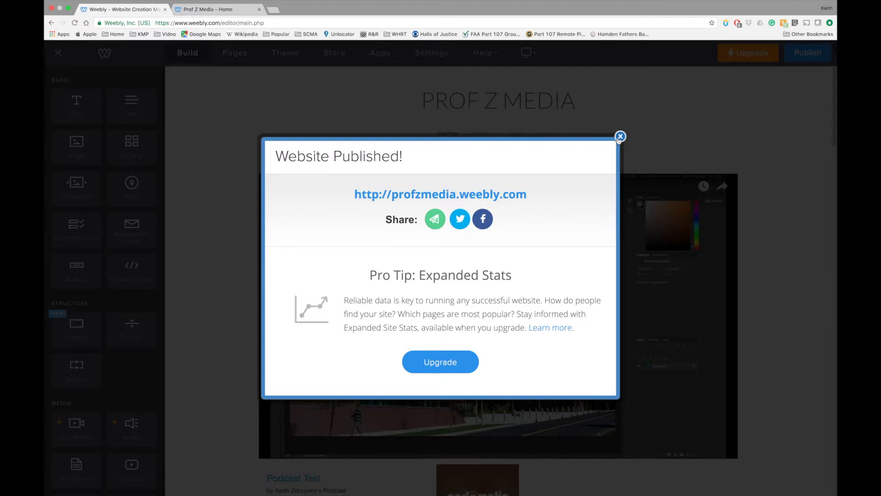
left_click(212, 10)
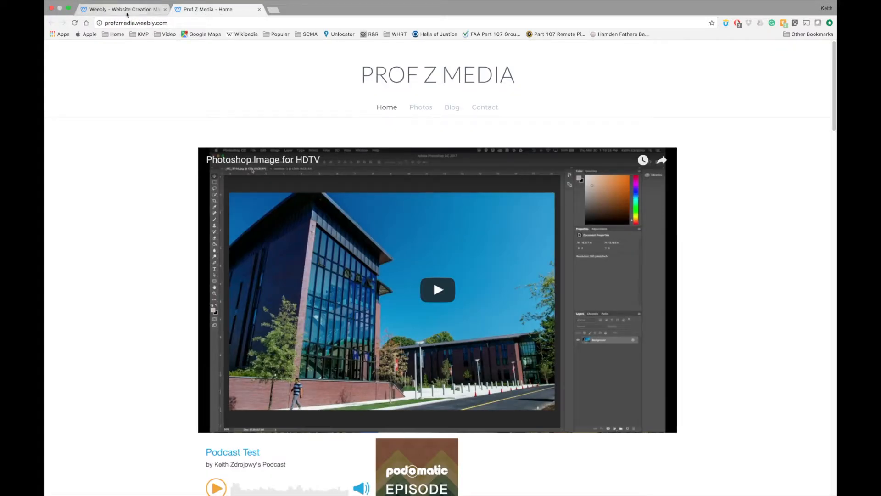
left_click(122, 10)
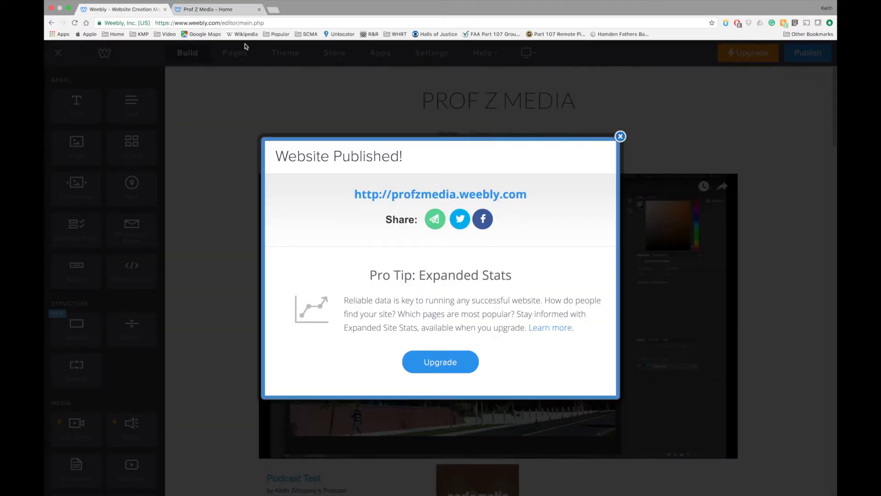
left_click_drag(177, 23, 263, 23)
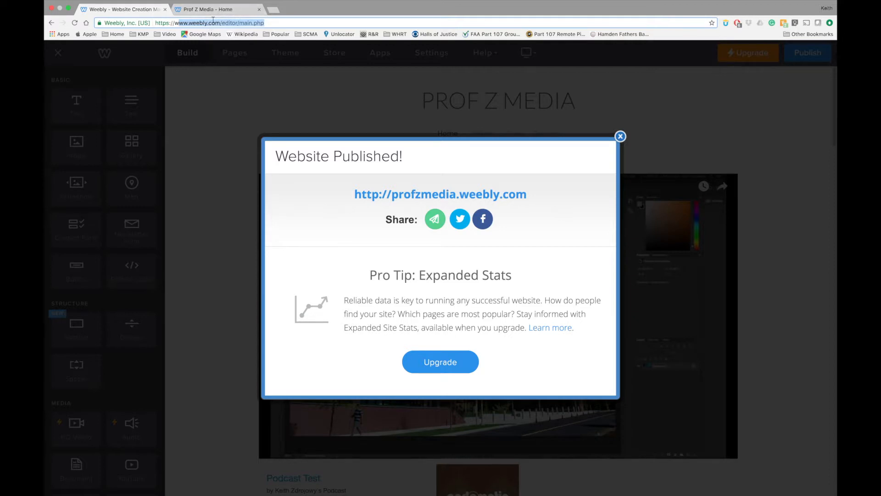
left_click(218, 90)
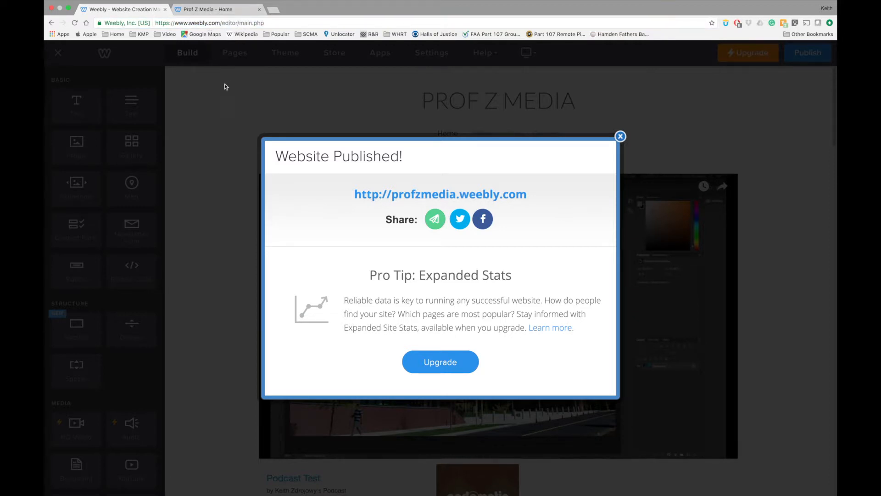
left_click(216, 9)
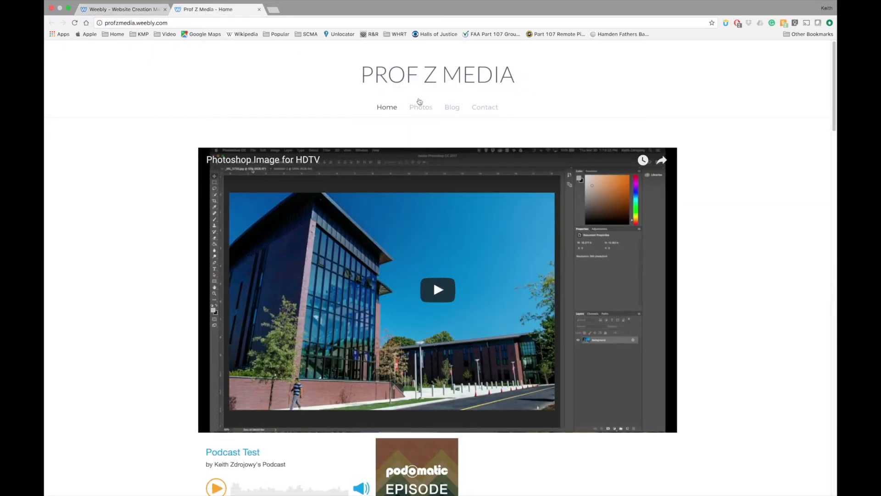
left_click(425, 108)
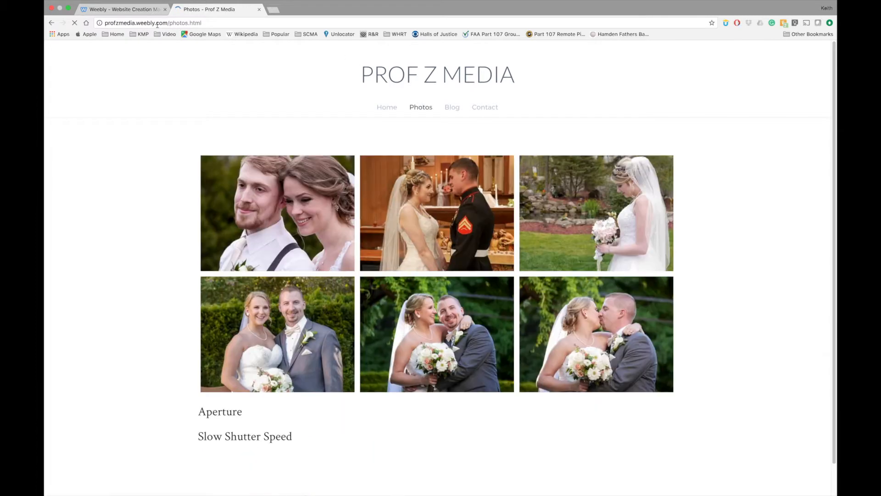
left_click_drag(209, 23, 99, 23)
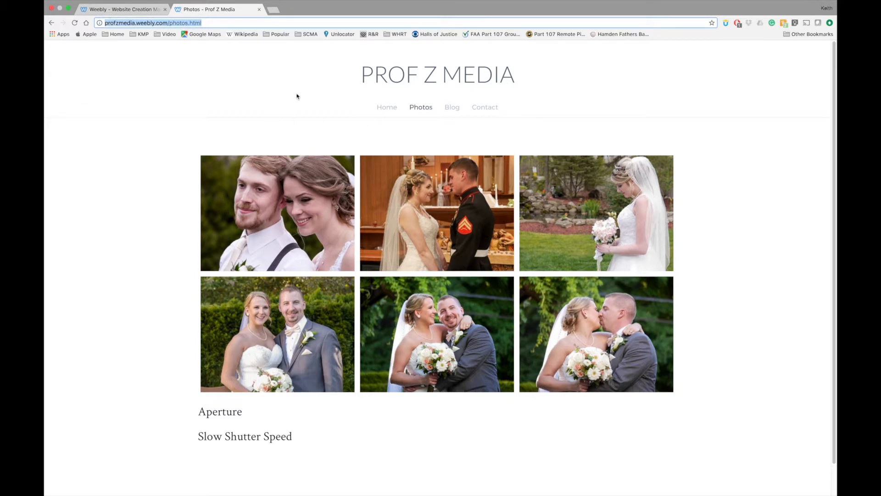
Step: Back in the editor, dismiss the Website Published notice and bring up the Blog page
left_click(120, 9)
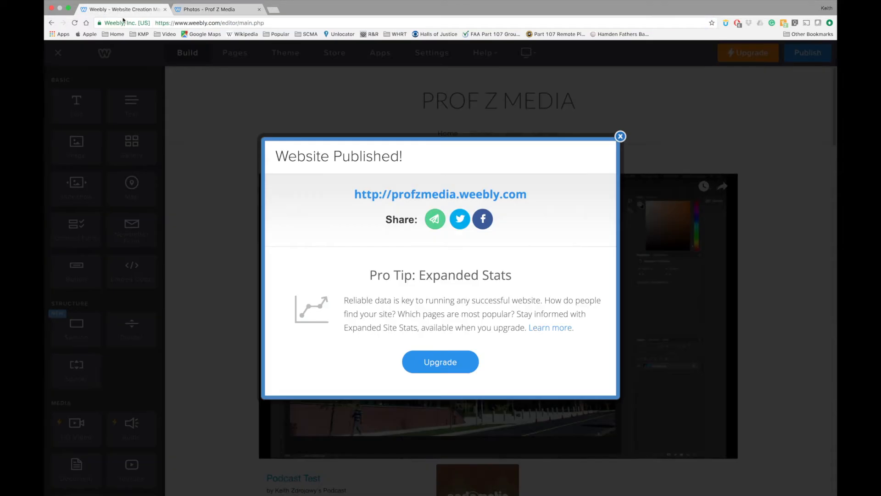
left_click(620, 137)
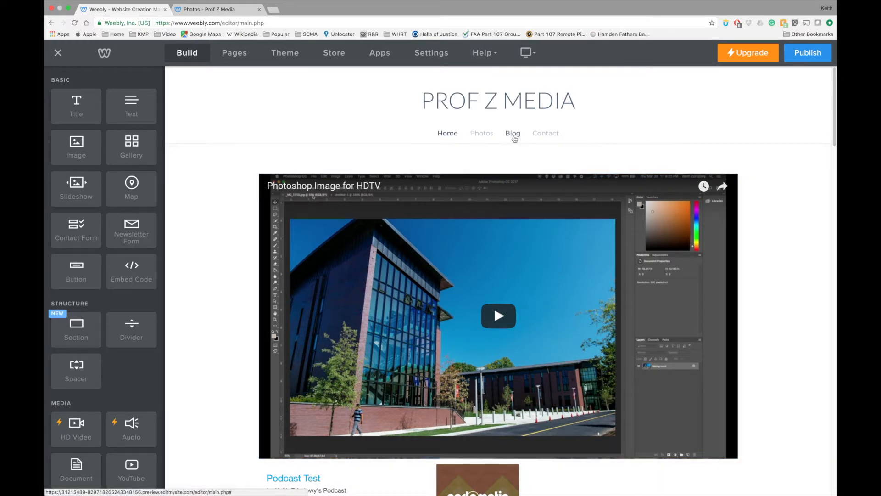
left_click(514, 136)
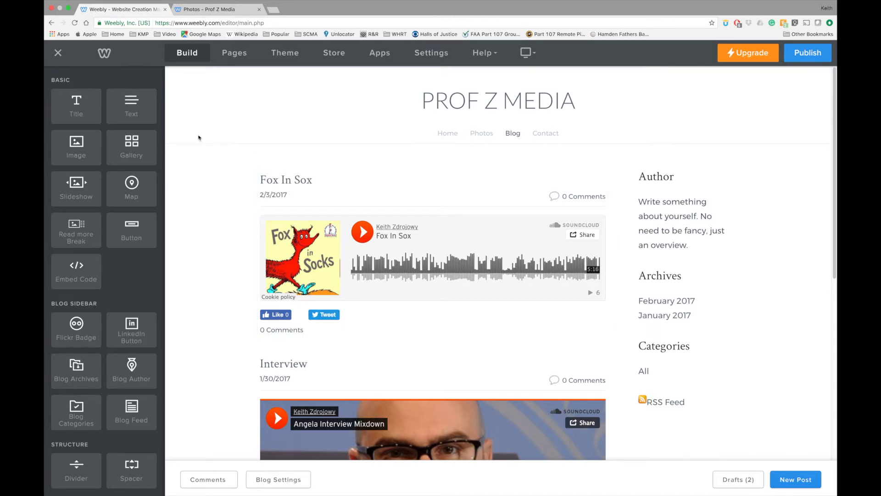
scroll(210, 209, "down", 7)
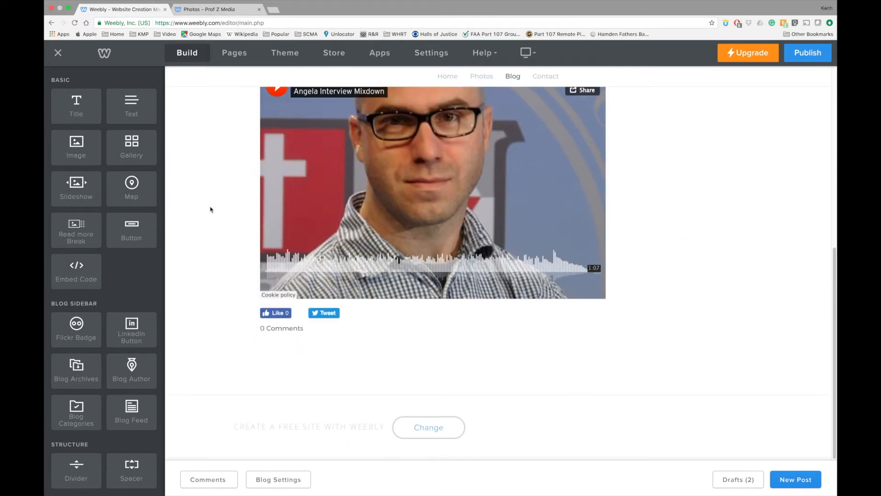
scroll(210, 209, "up", 8)
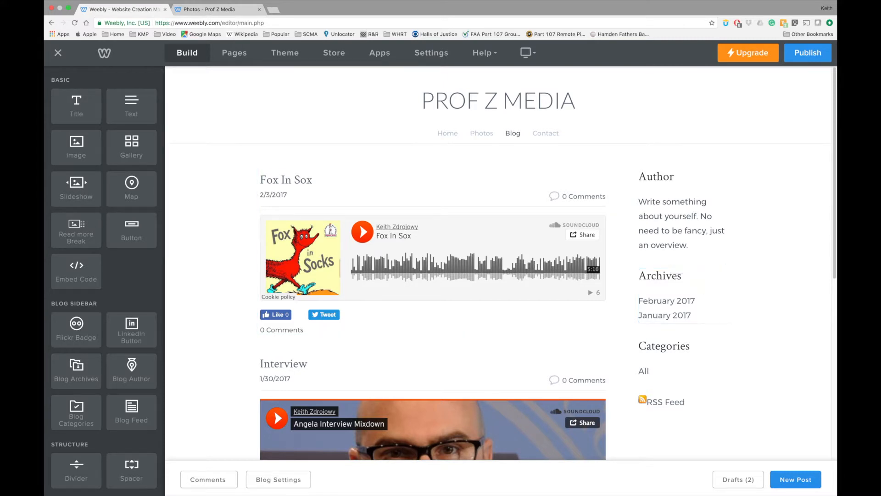
Step: Create a post titled 'Put Title Here' with Hello World! body text and an image block below
left_click(802, 486)
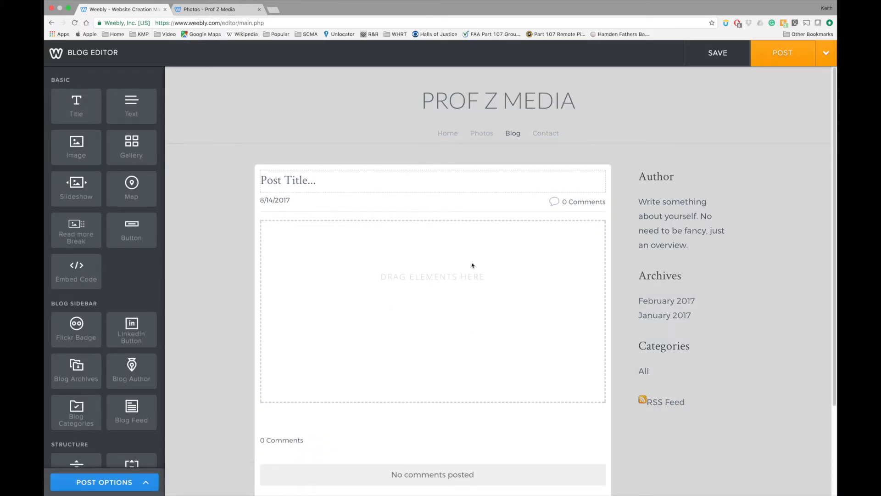
left_click(302, 180)
type("Put Title Here")
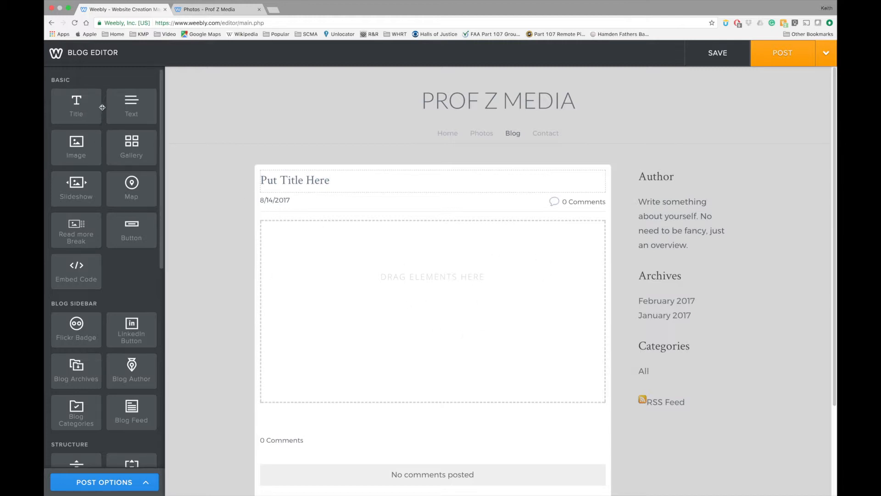
left_click_drag(129, 110, 351, 304)
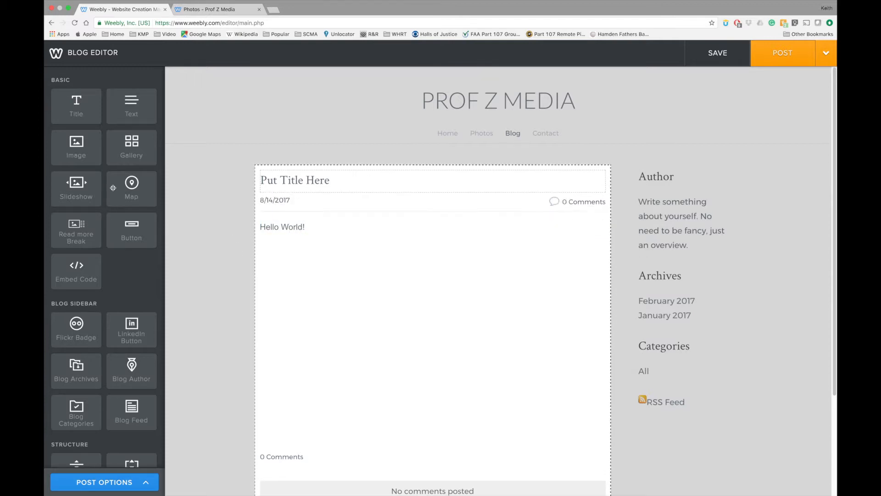
left_click_drag(82, 154, 315, 294)
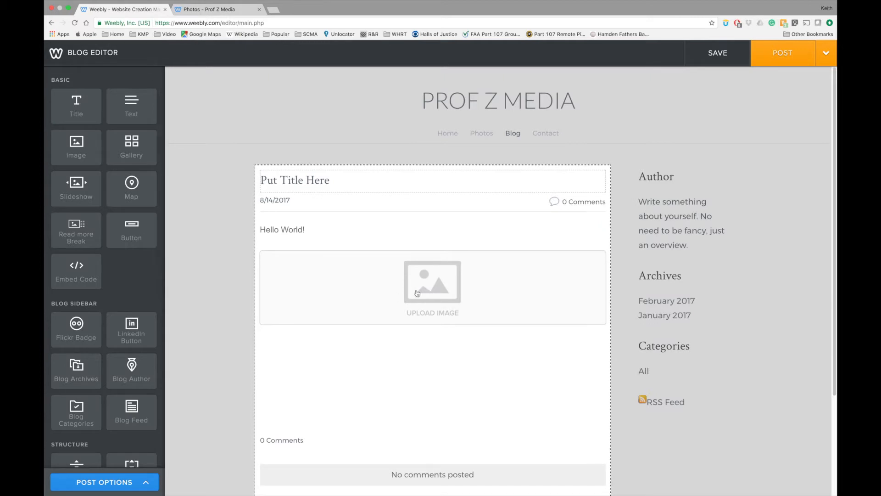
Step: Upload the snowy campus PNG from Desktop > Campus Snow 169 into the image block
left_click(448, 298)
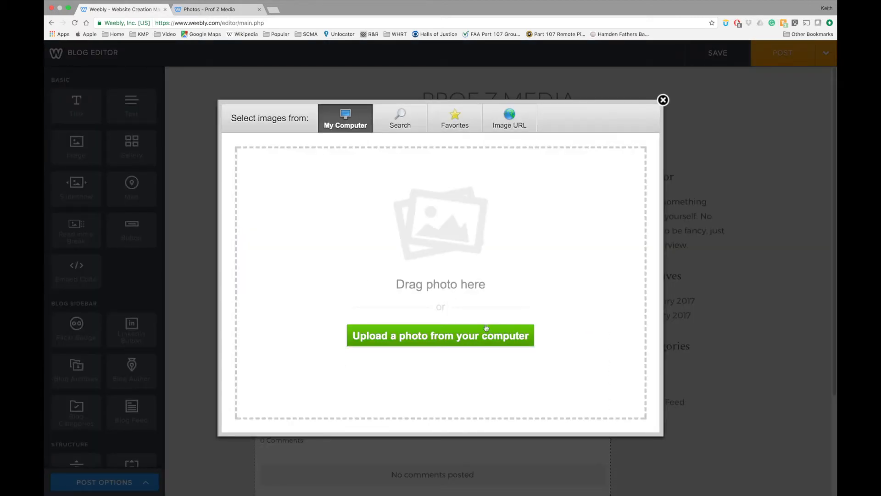
left_click(444, 340)
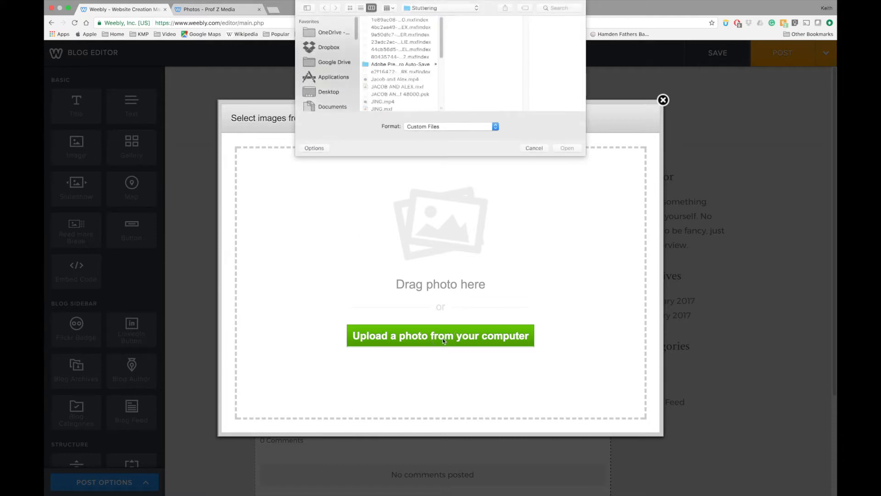
left_click(329, 92)
left_click_drag(442, 35, 442, 51)
left_click(403, 54)
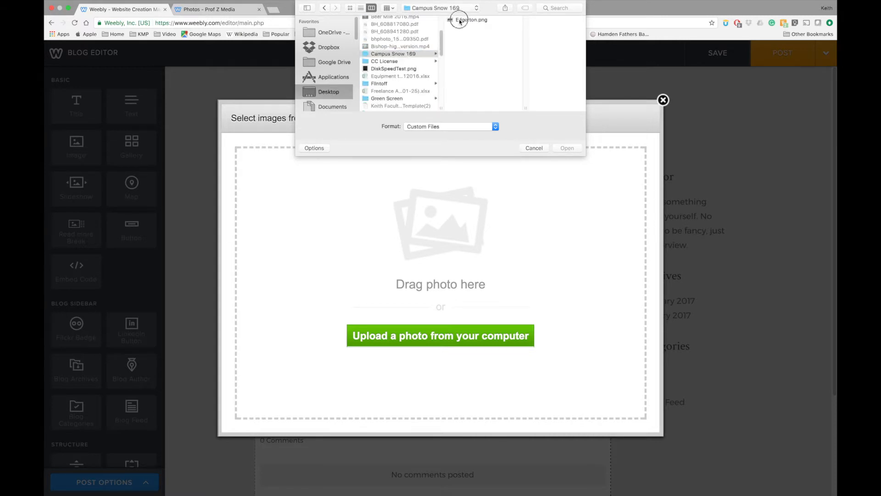
left_click(461, 20)
left_click(564, 149)
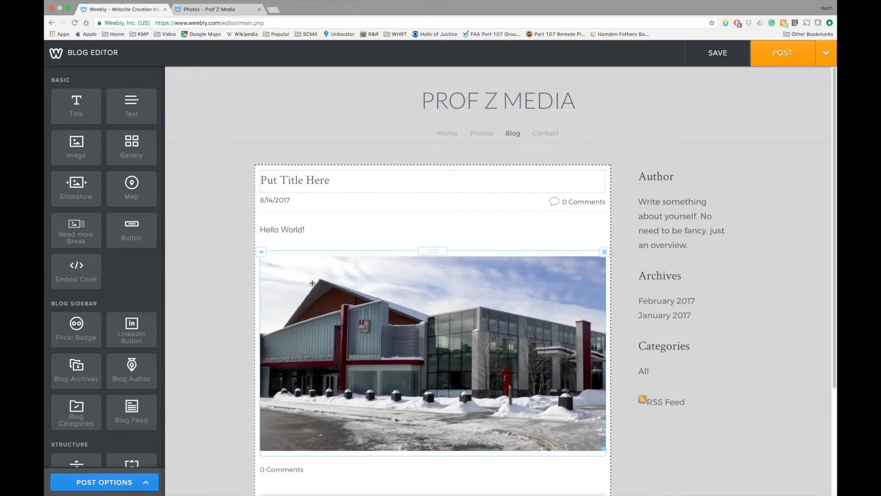
Step: Try hairline, thin and medium borders on the campus photo, then leave it with no border
left_click(445, 328)
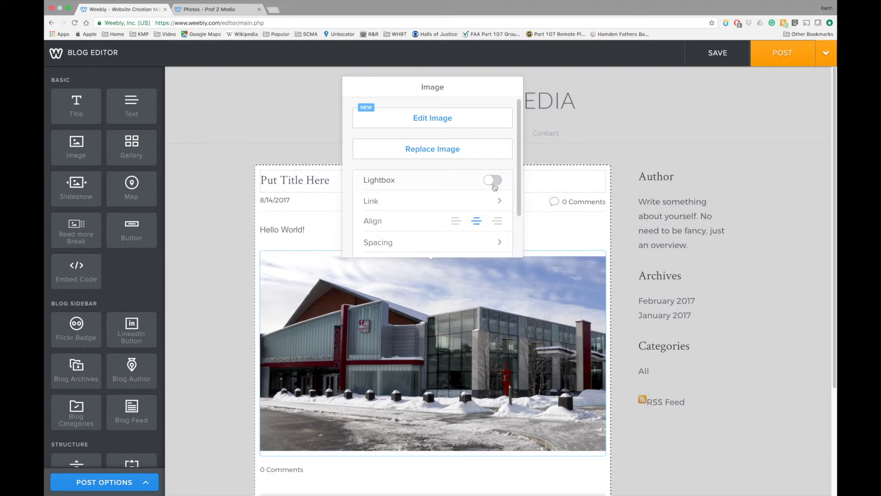
left_click_drag(518, 196, 517, 246)
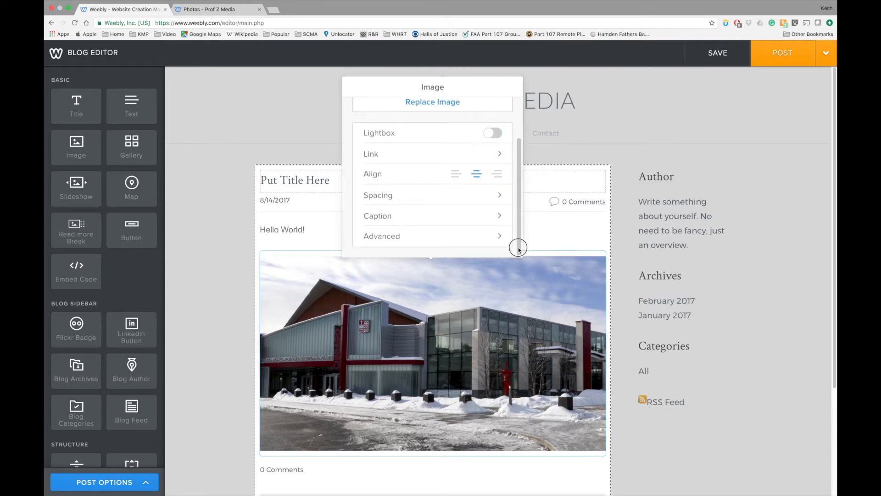
left_click(467, 239)
left_click(452, 134)
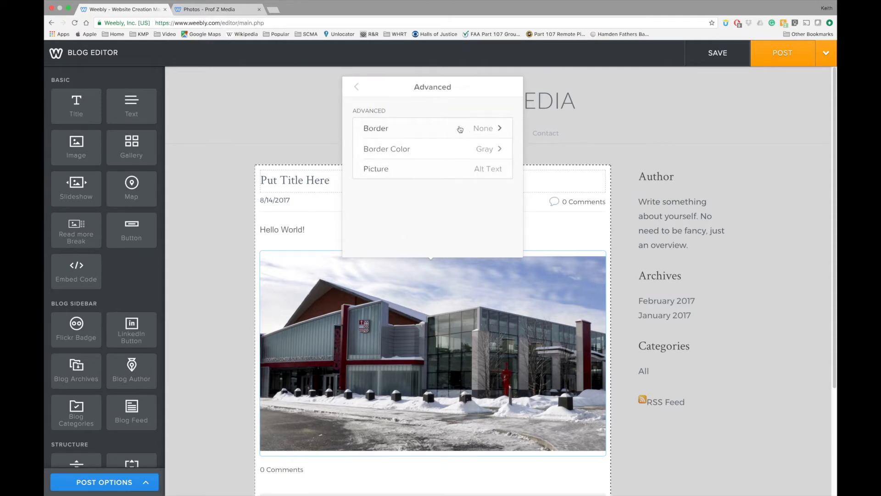
left_click(442, 152)
left_click(441, 169)
left_click(443, 191)
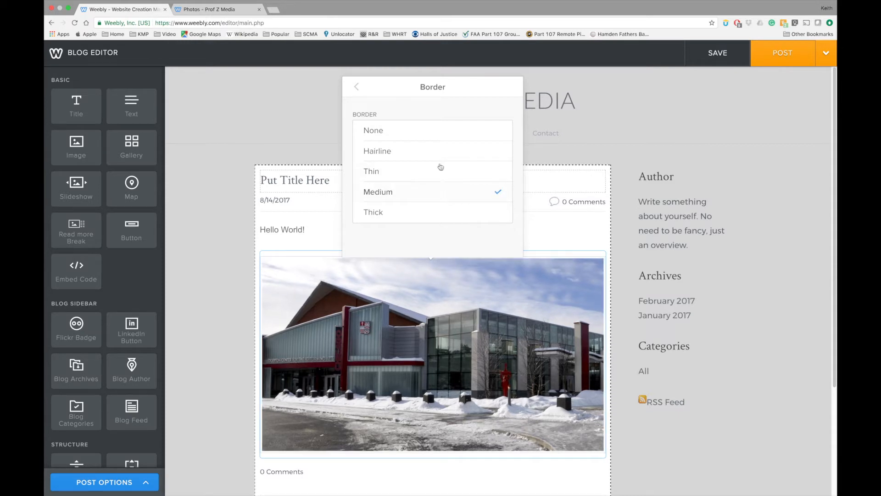
left_click(425, 132)
left_click(359, 86)
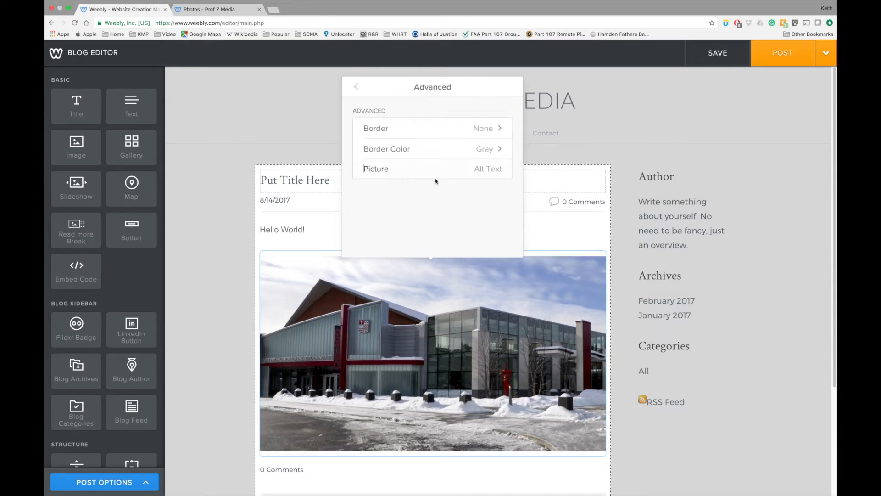
left_click(214, 179)
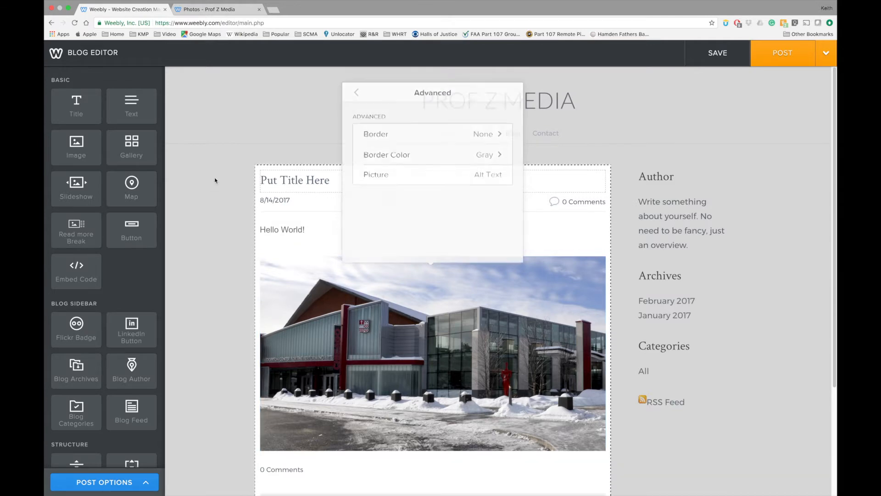
scroll(346, 389, "down", 3)
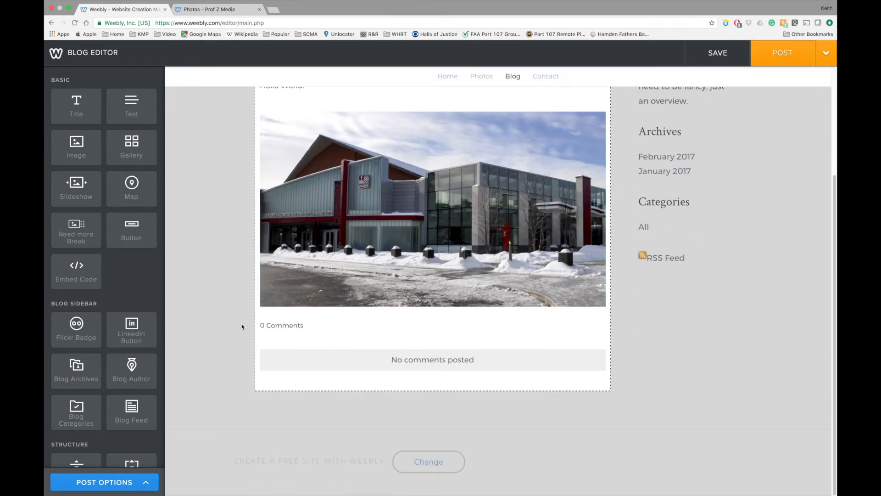
scroll(241, 324, "up", 3)
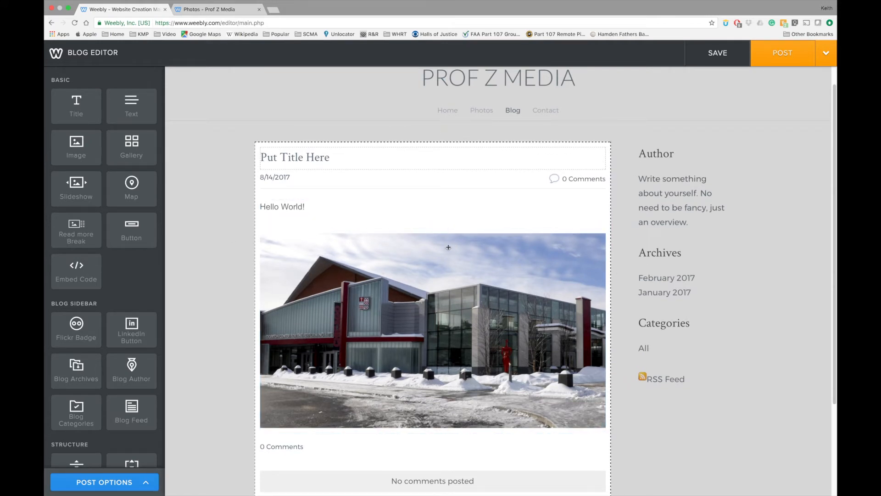
Step: Publish the Put Title Here post, view it live, then dismiss the New Post Published notice
left_click(783, 61)
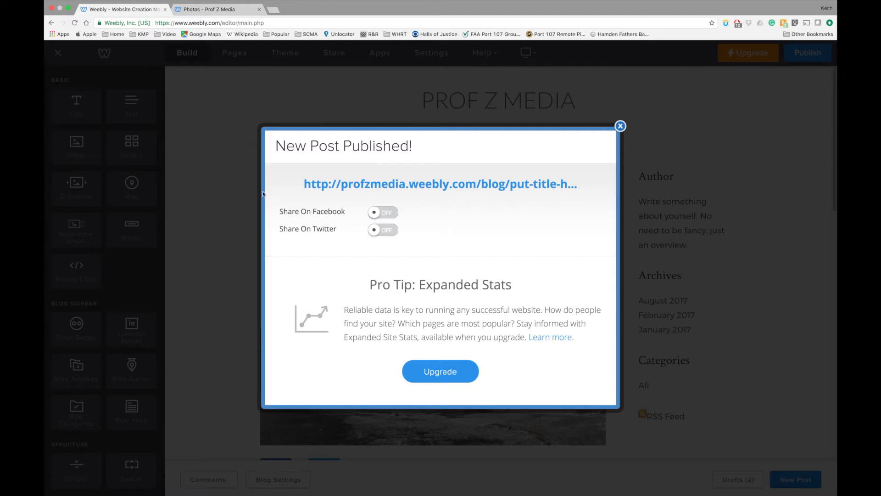
left_click(448, 186)
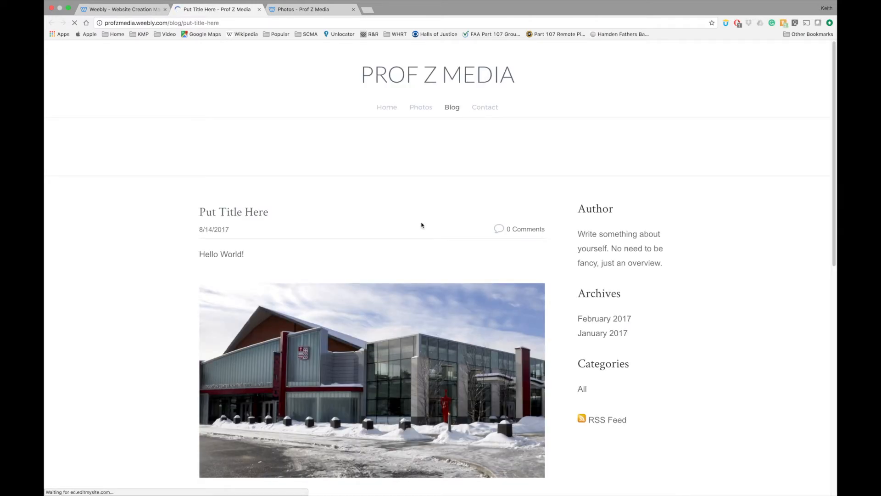
scroll(421, 225, "down", 5)
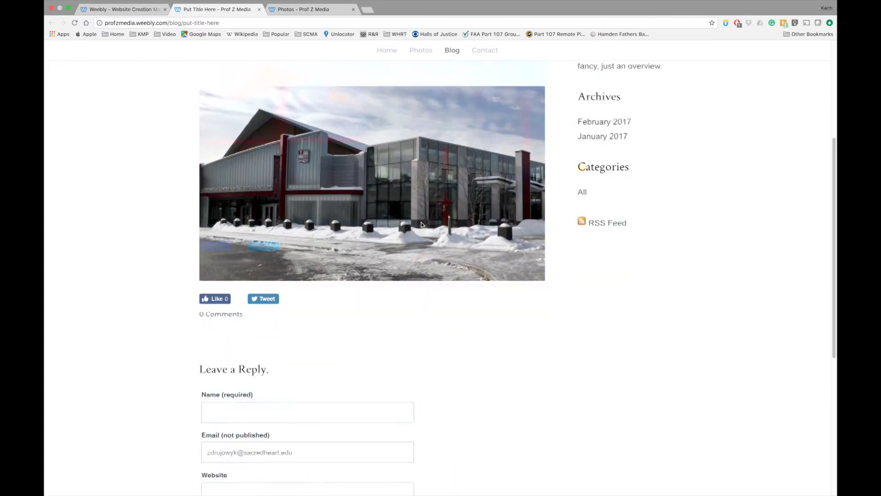
scroll(421, 224, "up", 5)
left_click(123, 9)
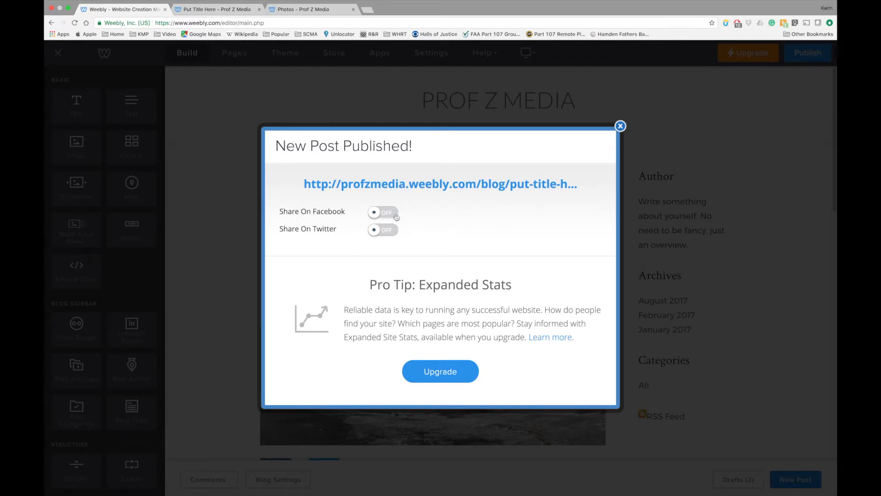
left_click(621, 126)
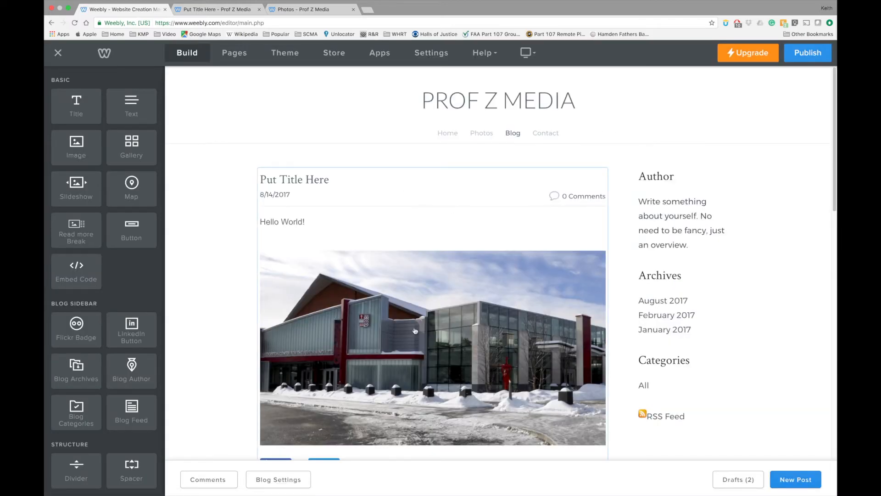
scroll(415, 332, "down", 5)
scroll(414, 332, "up", 2)
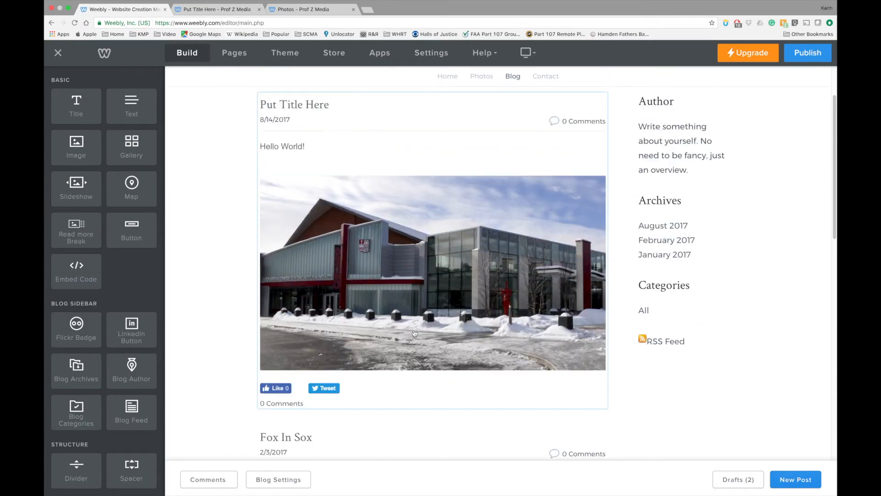
left_click(735, 480)
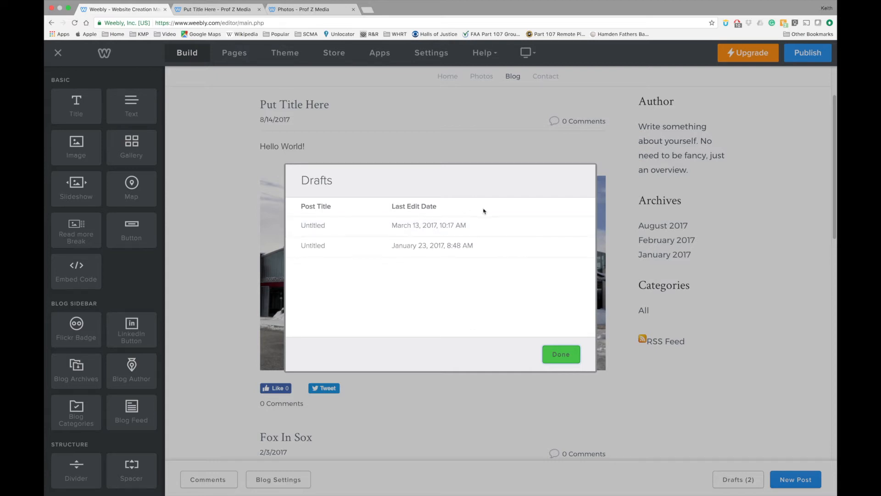
left_click(561, 354)
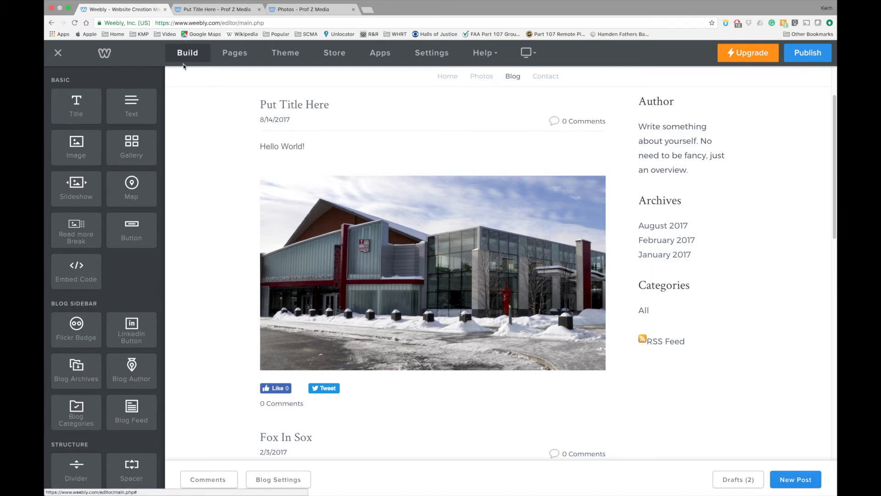
scroll(245, 127, "up", 3)
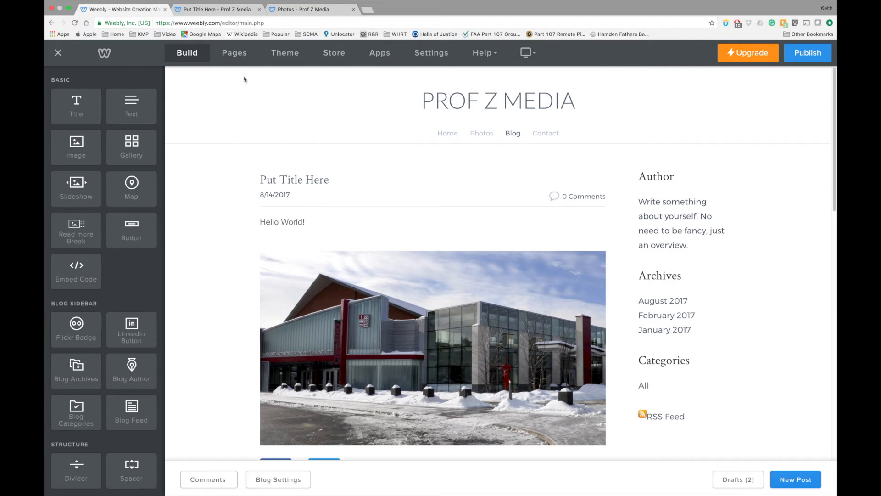
Step: Move from the Blog page settings through the pages list and Theme to the General settings
scroll(156, 83, "down", 5)
scroll(156, 83, "up", 4)
left_click(233, 57)
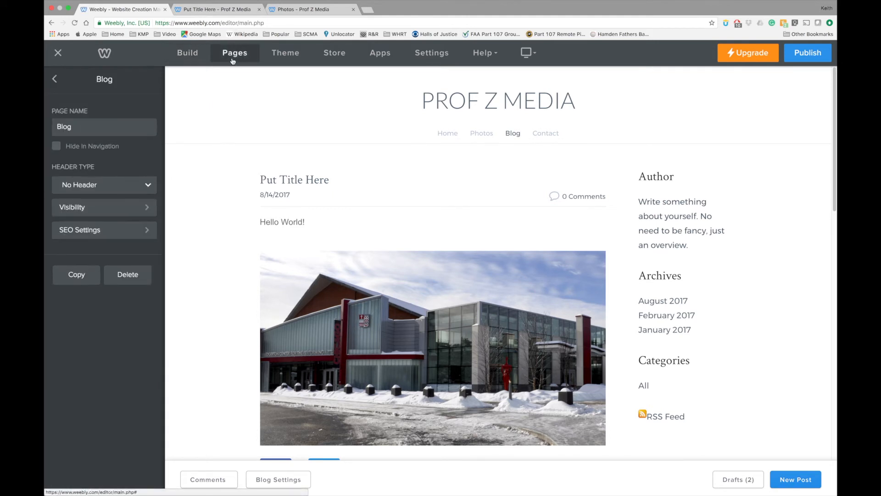
left_click(55, 79)
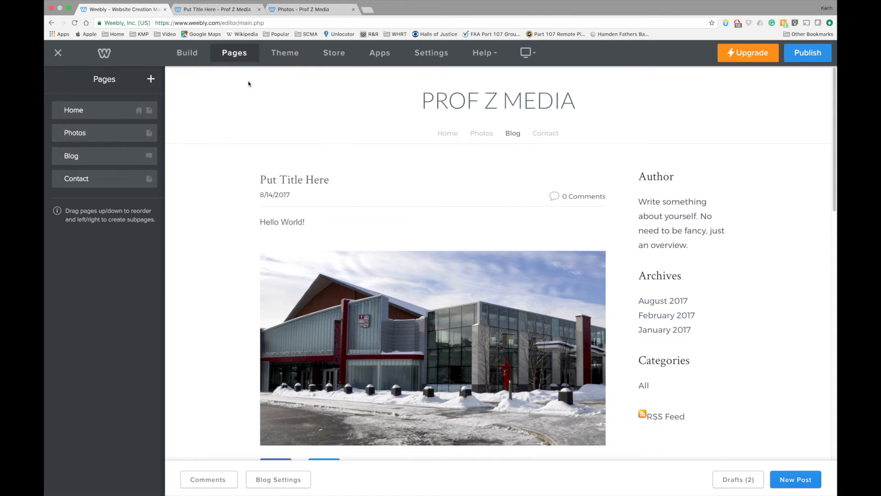
left_click(286, 53)
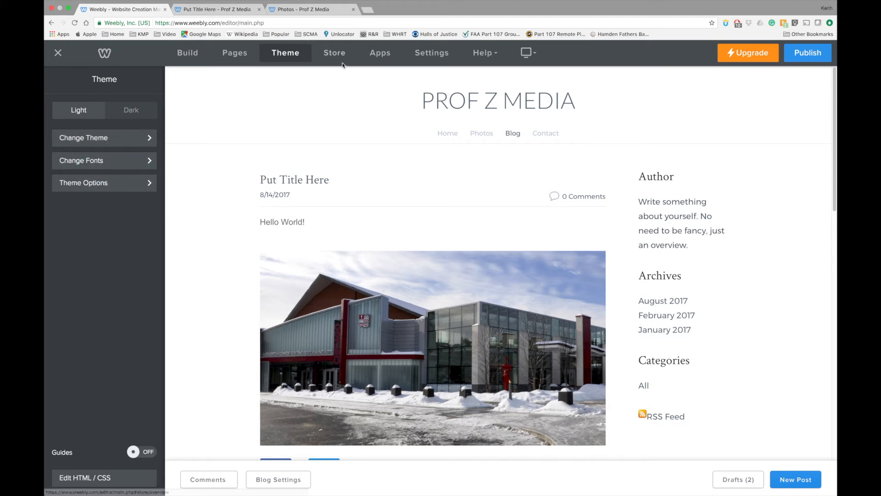
left_click(431, 53)
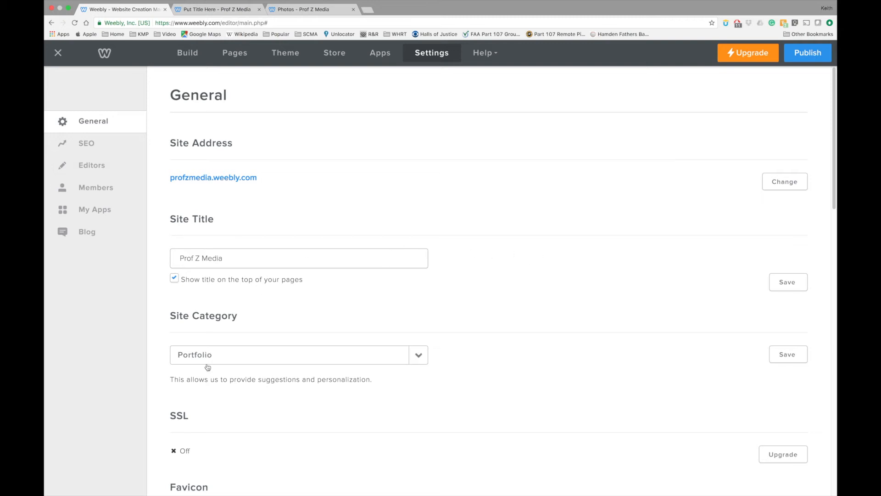
scroll(208, 367, "down", 1)
scroll(208, 367, "down", 2)
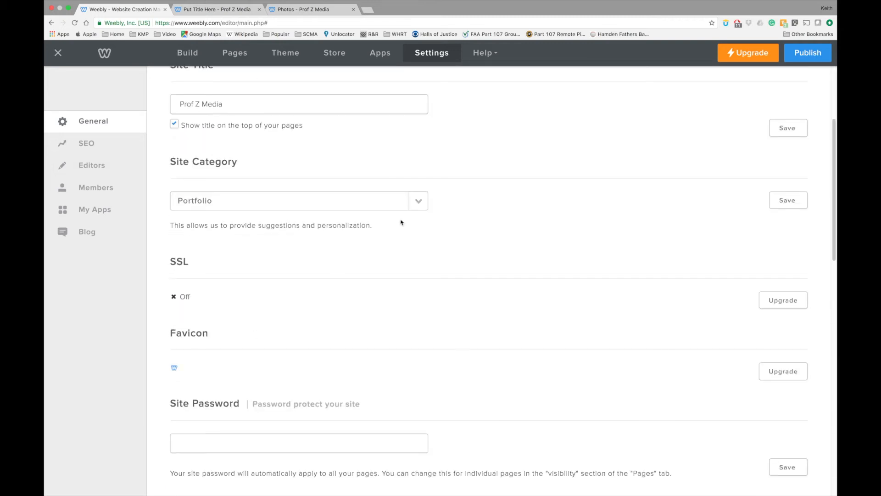
left_click(418, 200)
left_click(476, 207)
scroll(239, 286, "down", 2)
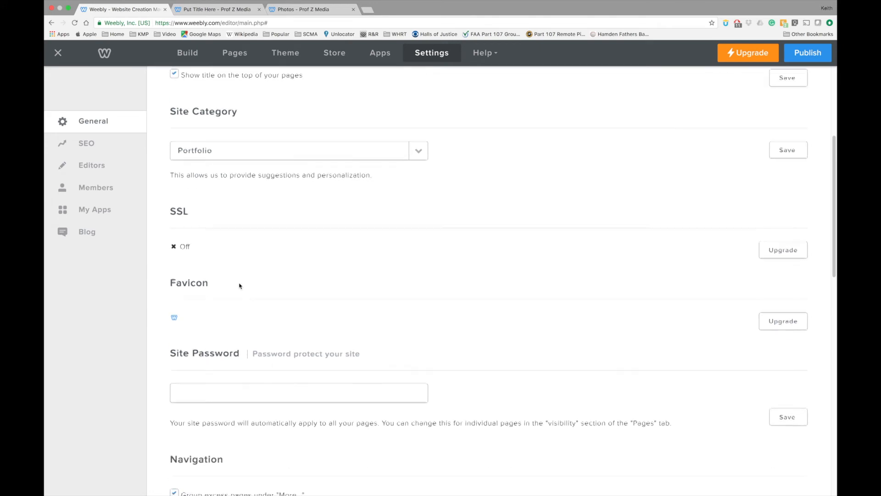
scroll(239, 286, "down", 1)
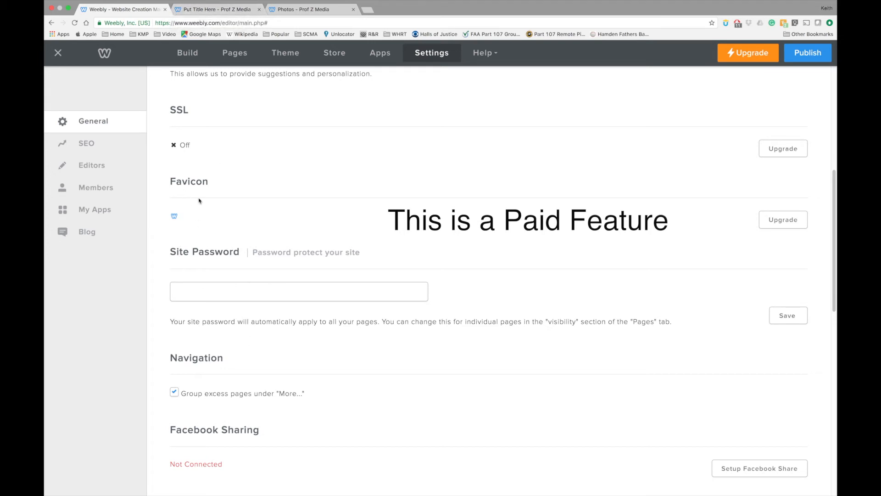
scroll(199, 339, "down", 3)
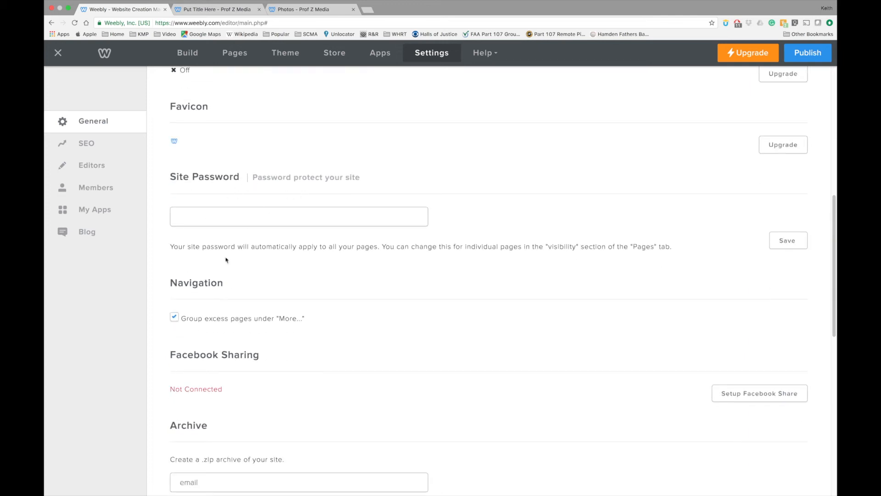
scroll(288, 342, "down", 5)
scroll(287, 342, "down", 4)
scroll(288, 342, "up", 4)
scroll(288, 343, "up", 10)
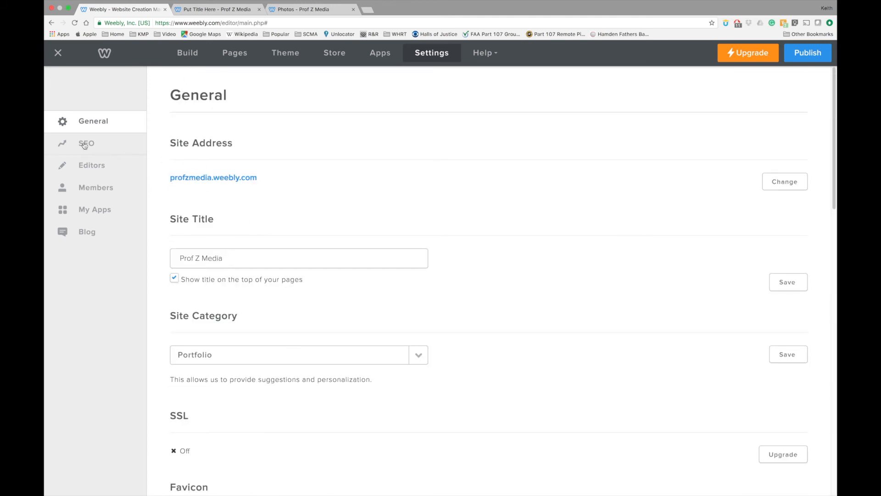
Step: Review the SEO settings fields, then move to the Blog settings section
left_click(105, 151)
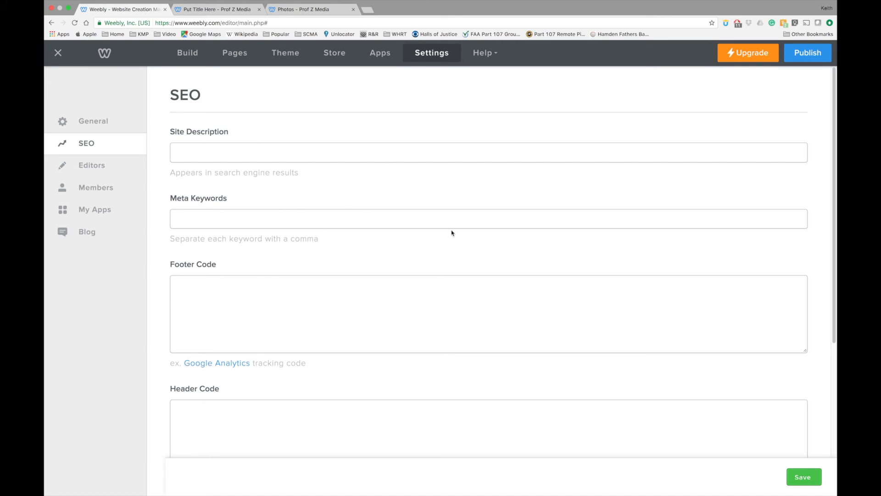
scroll(245, 305, "down", 5)
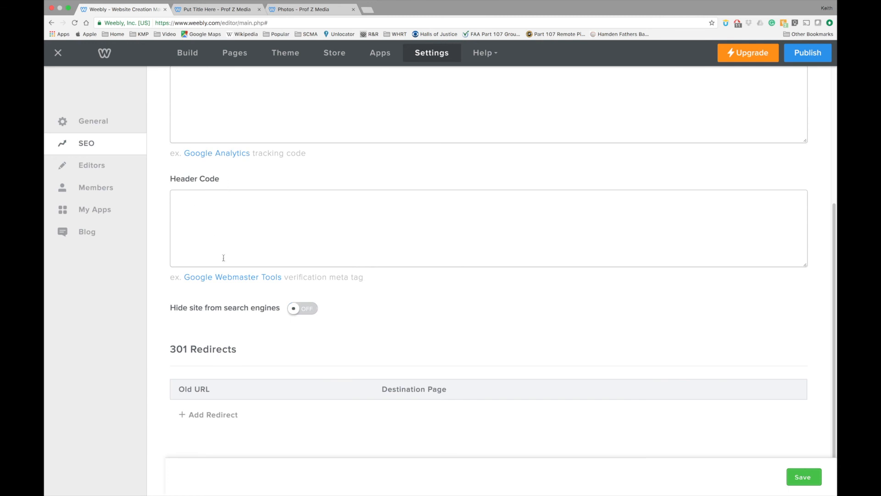
scroll(184, 220, "up", 6)
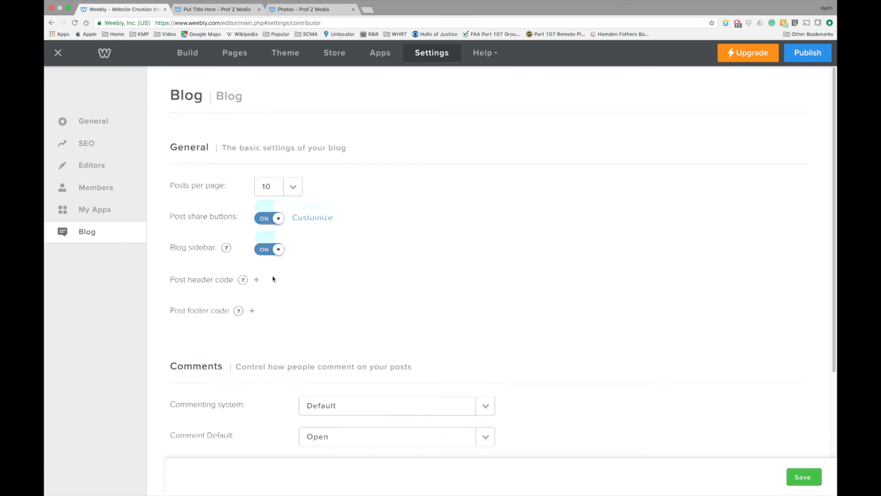
scroll(272, 278, "down", 4)
scroll(273, 279, "up", 4)
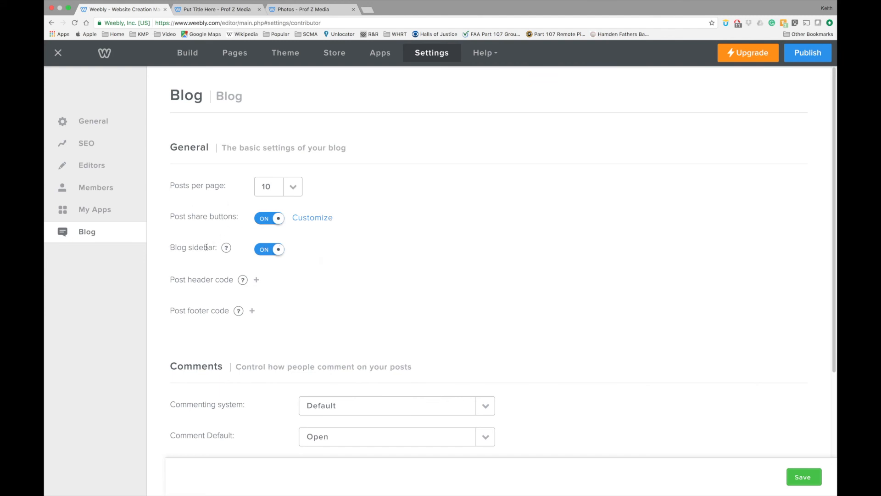
mouse_move(484, 53)
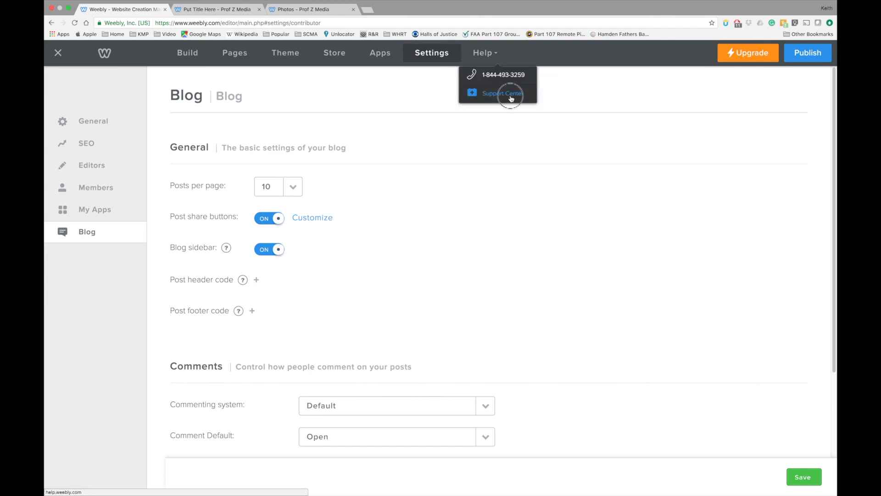
Step: Open the Weebly Support Center from the Help menu and browse its help topics
left_click(508, 95)
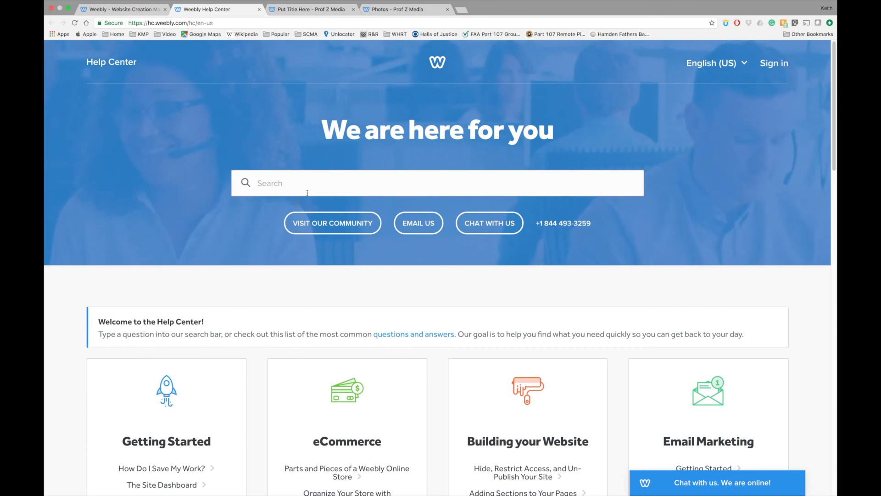
scroll(231, 268, "down", 4)
scroll(231, 268, "down", 3)
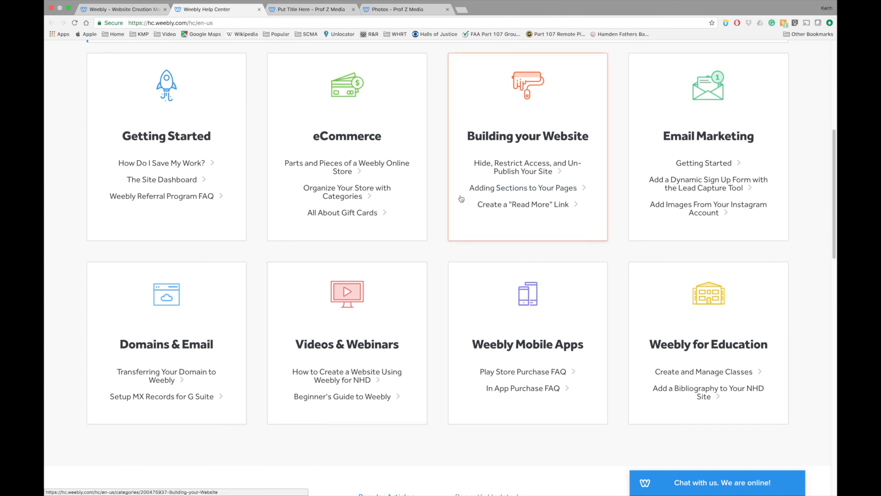
scroll(458, 151, "up", 7)
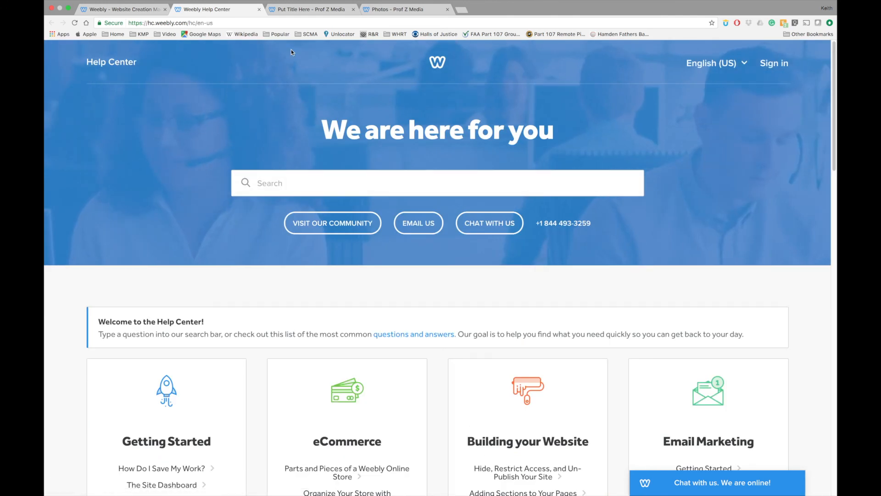